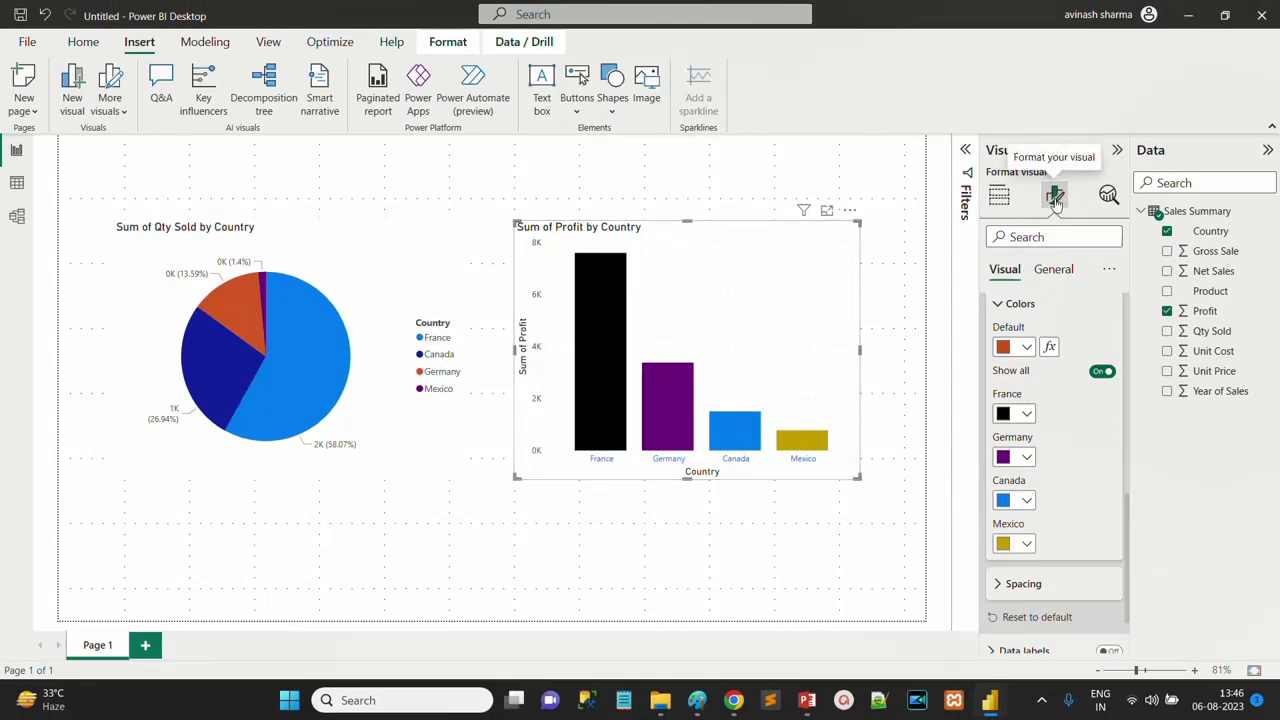
Change France's column in the Sum of Profit by Country chart from black to orange.
scroll(1032, 307, up, 1)
scroll(1032, 307, up, 4)
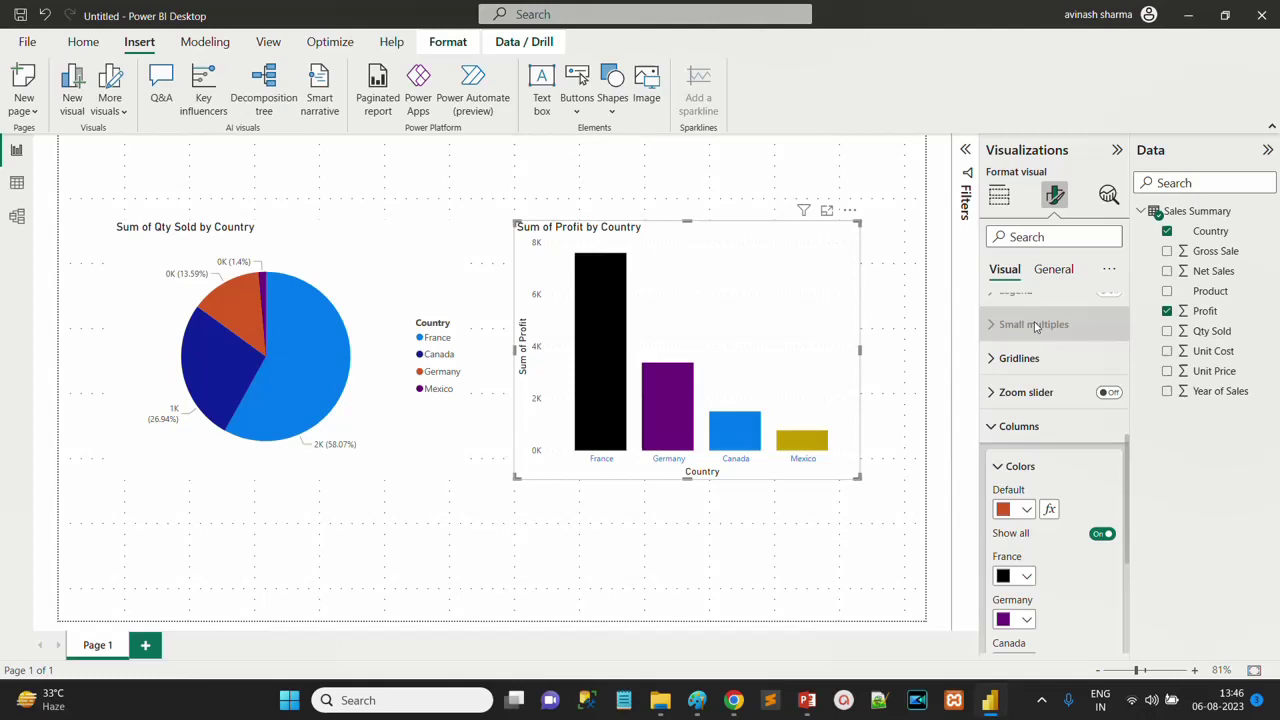
scroll(1080, 502, down, 6)
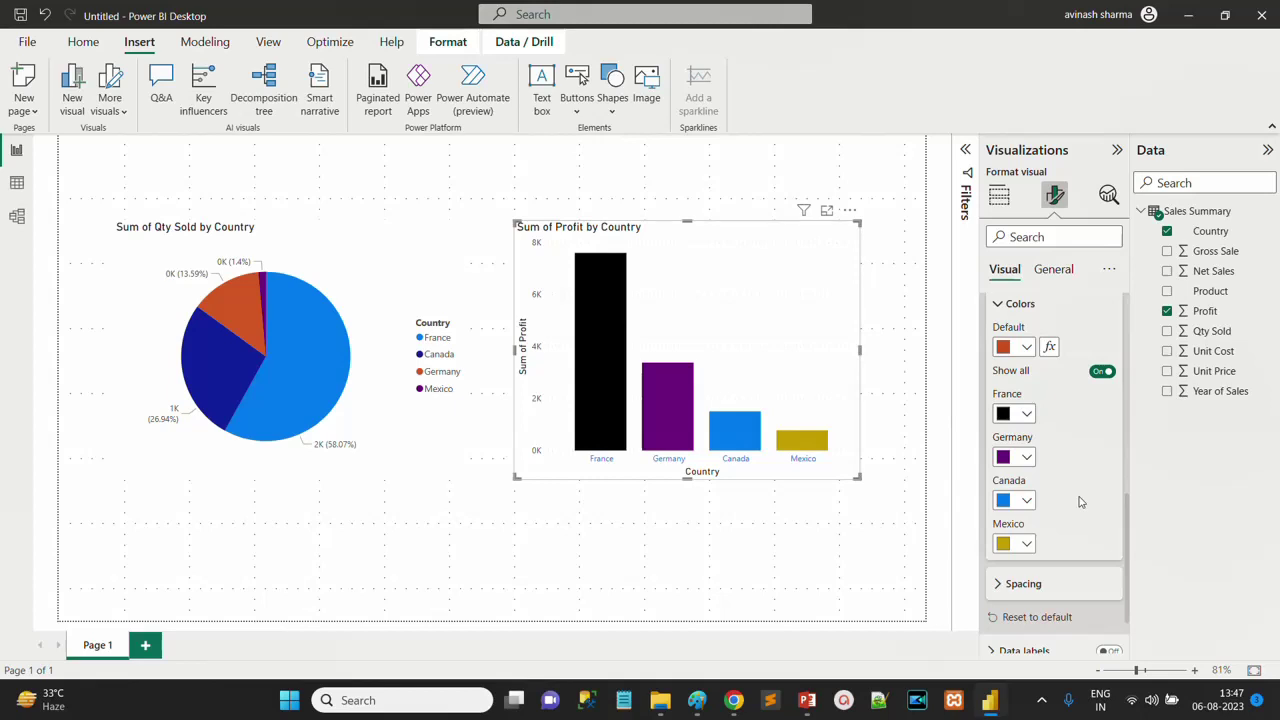
click(1026, 414)
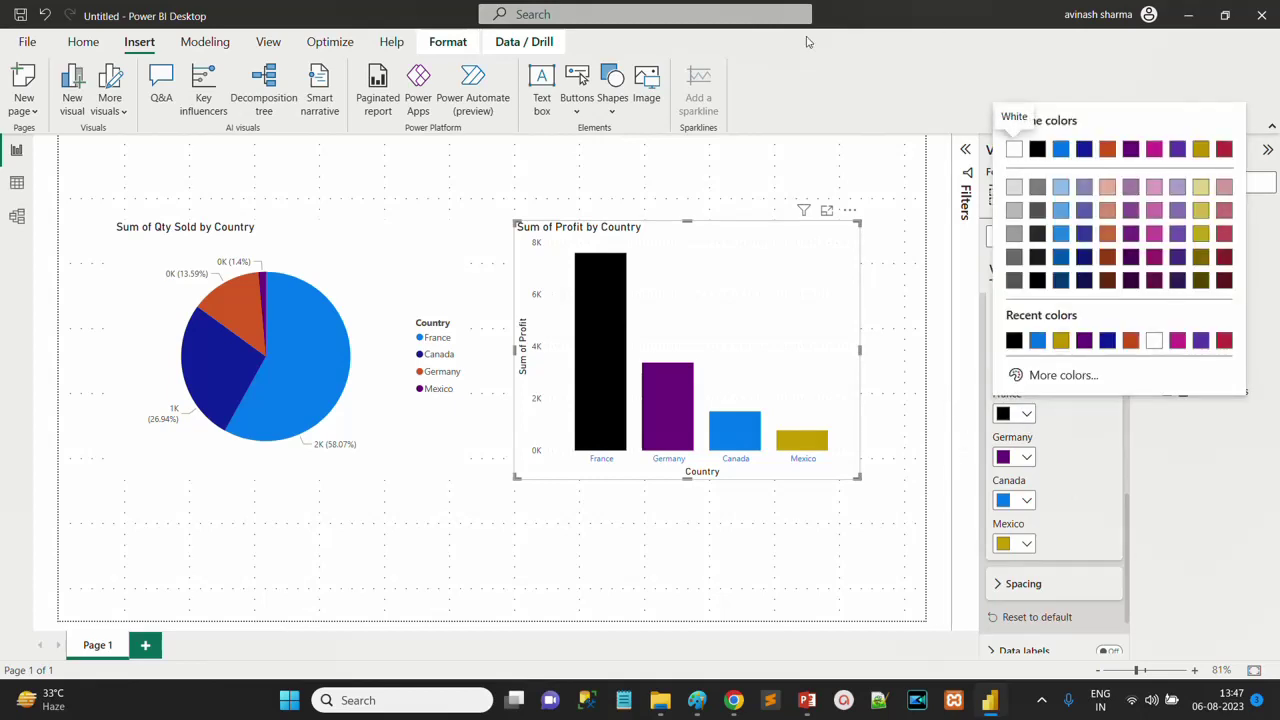
click(1131, 340)
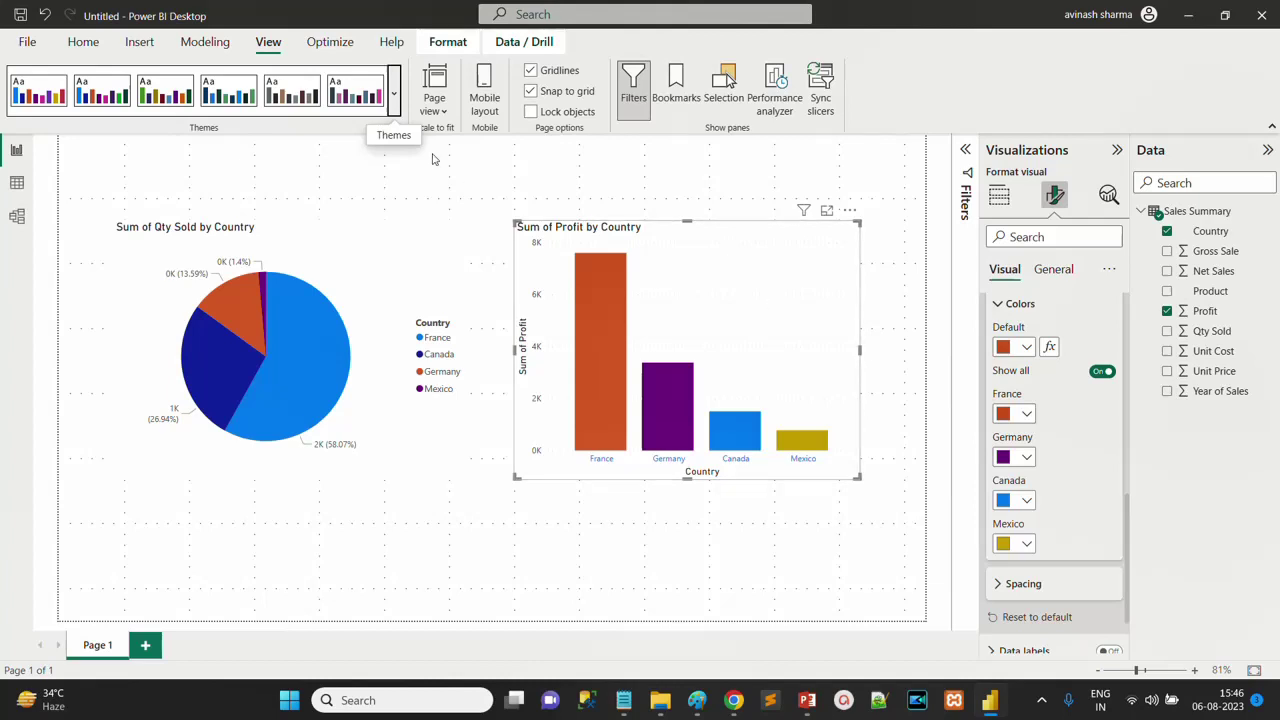
Open Customize current theme and browse its Visuals, Text, Page and Filter pane settings without changes.
click(394, 93)
scroll(155, 537, down, 1)
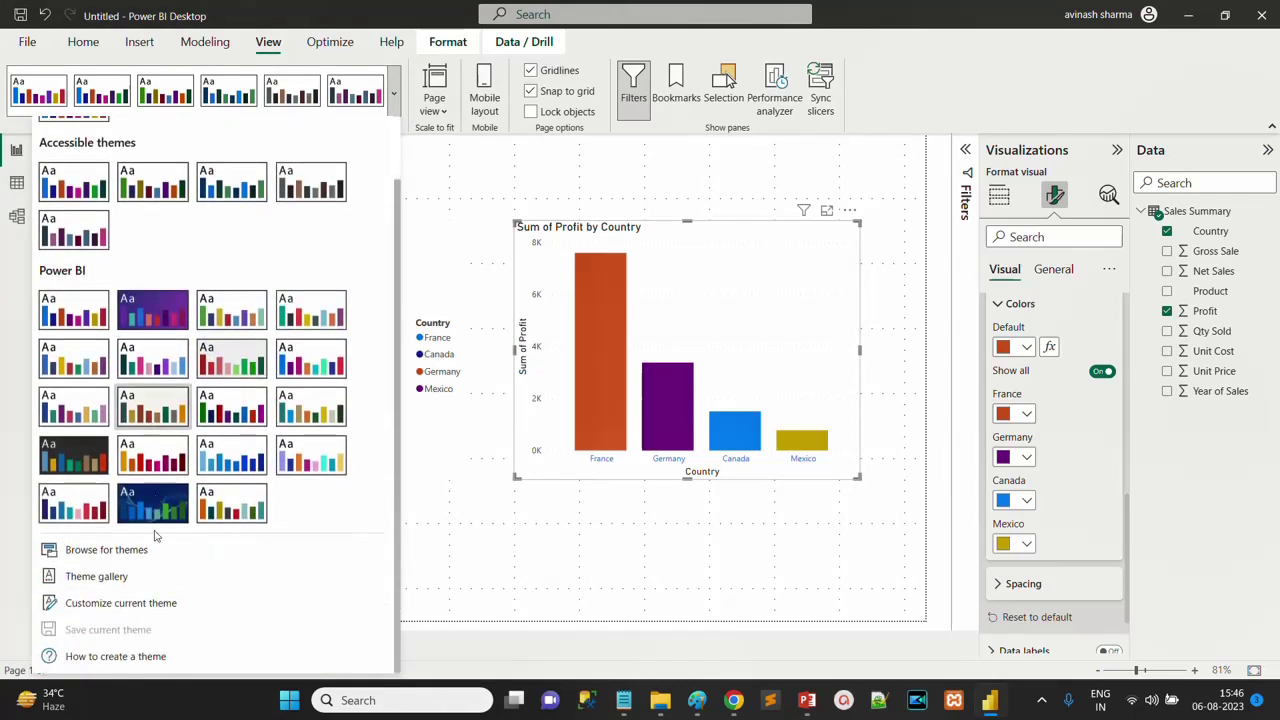
click(134, 605)
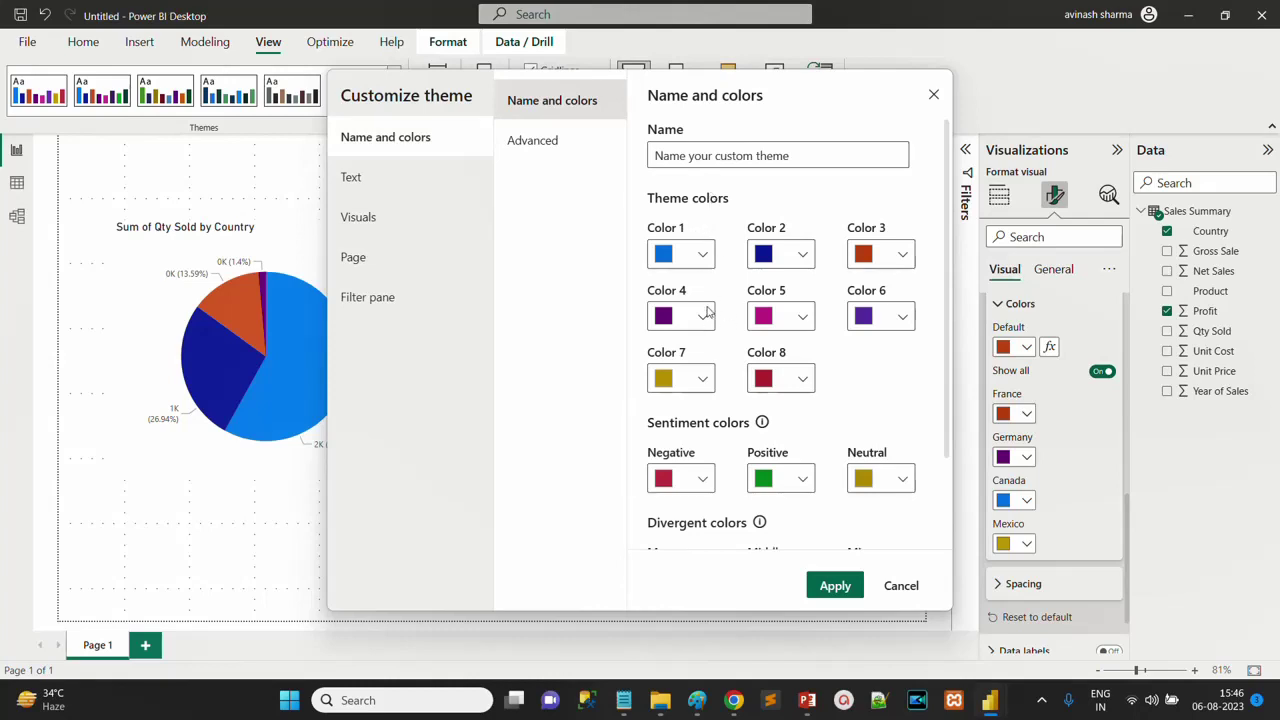
click(362, 217)
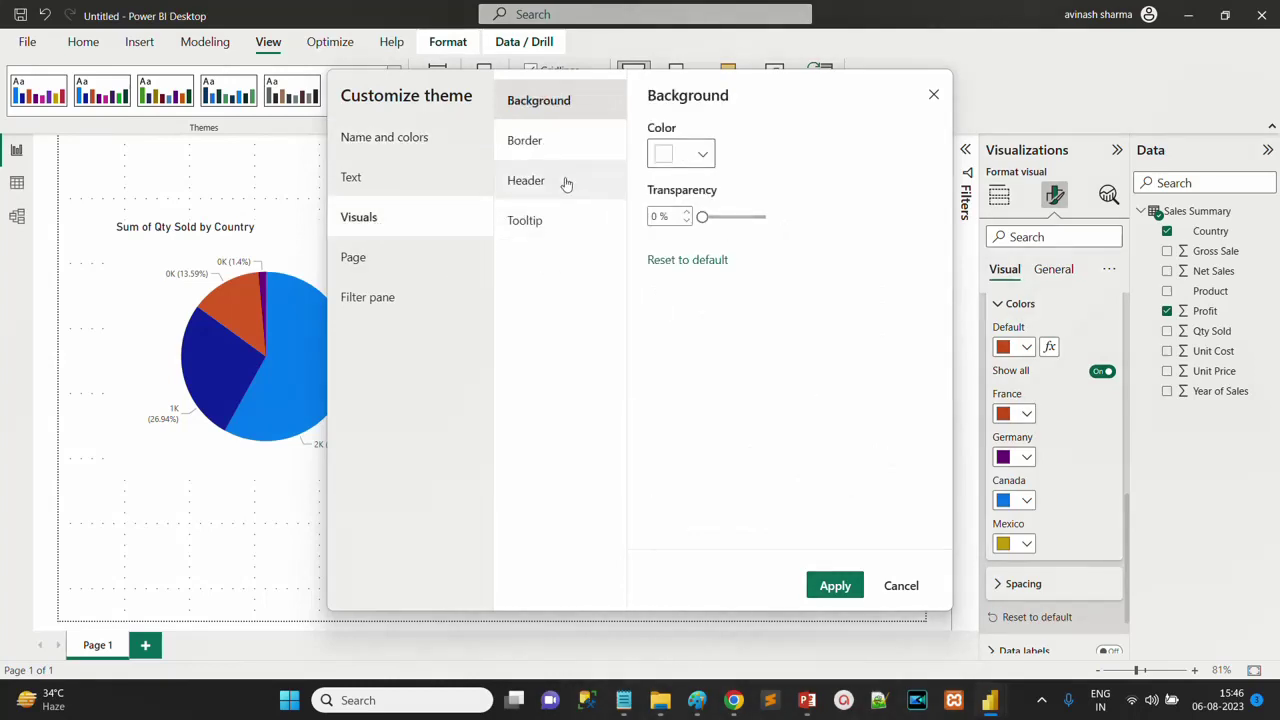
click(364, 182)
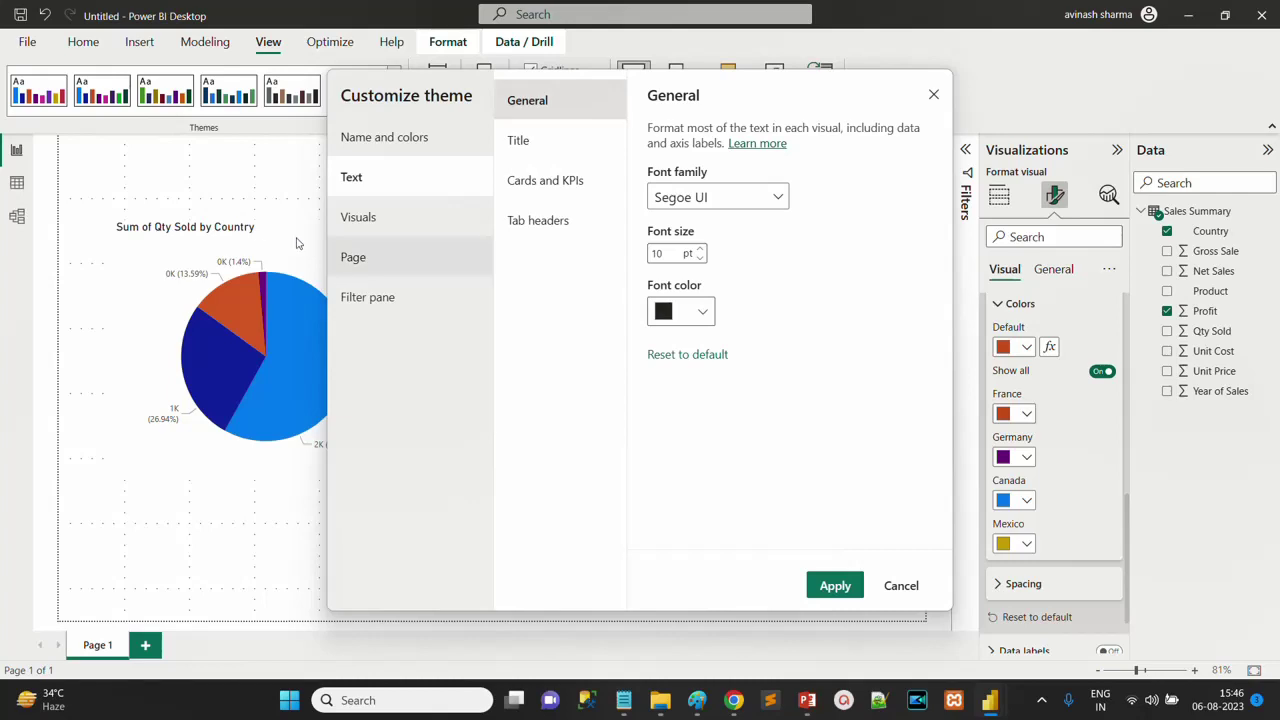
click(355, 230)
click(355, 262)
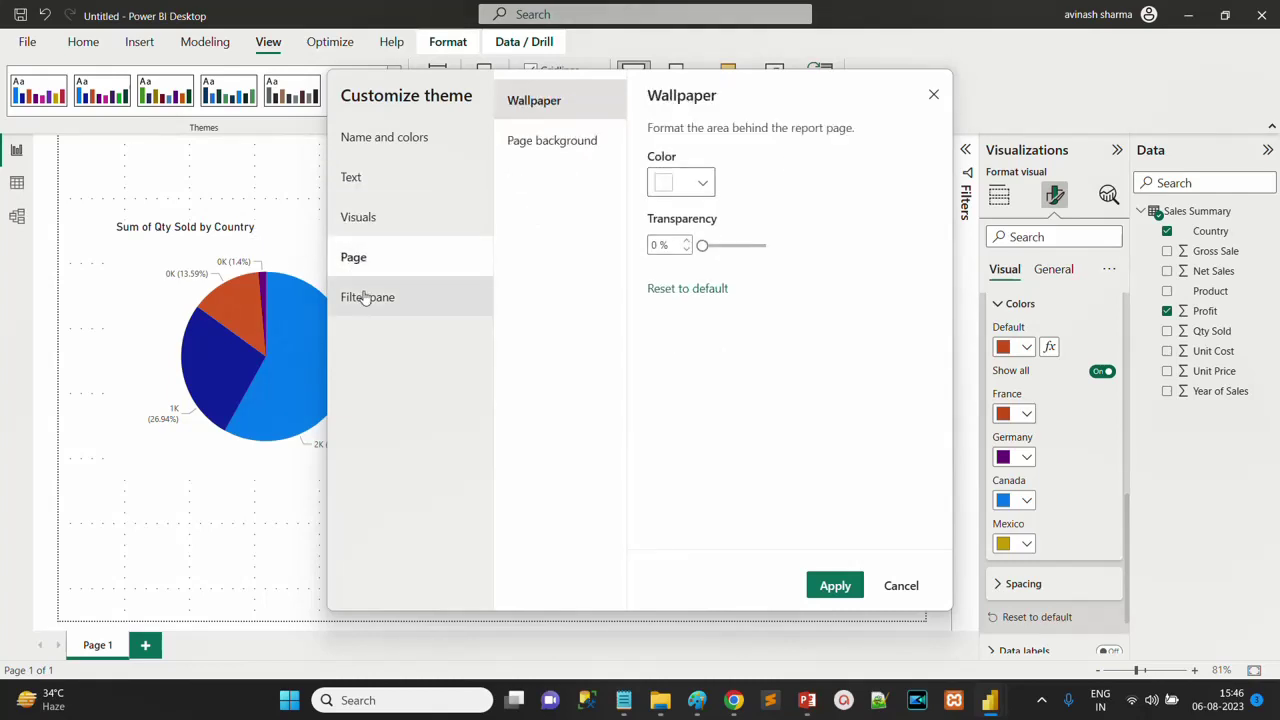
click(360, 297)
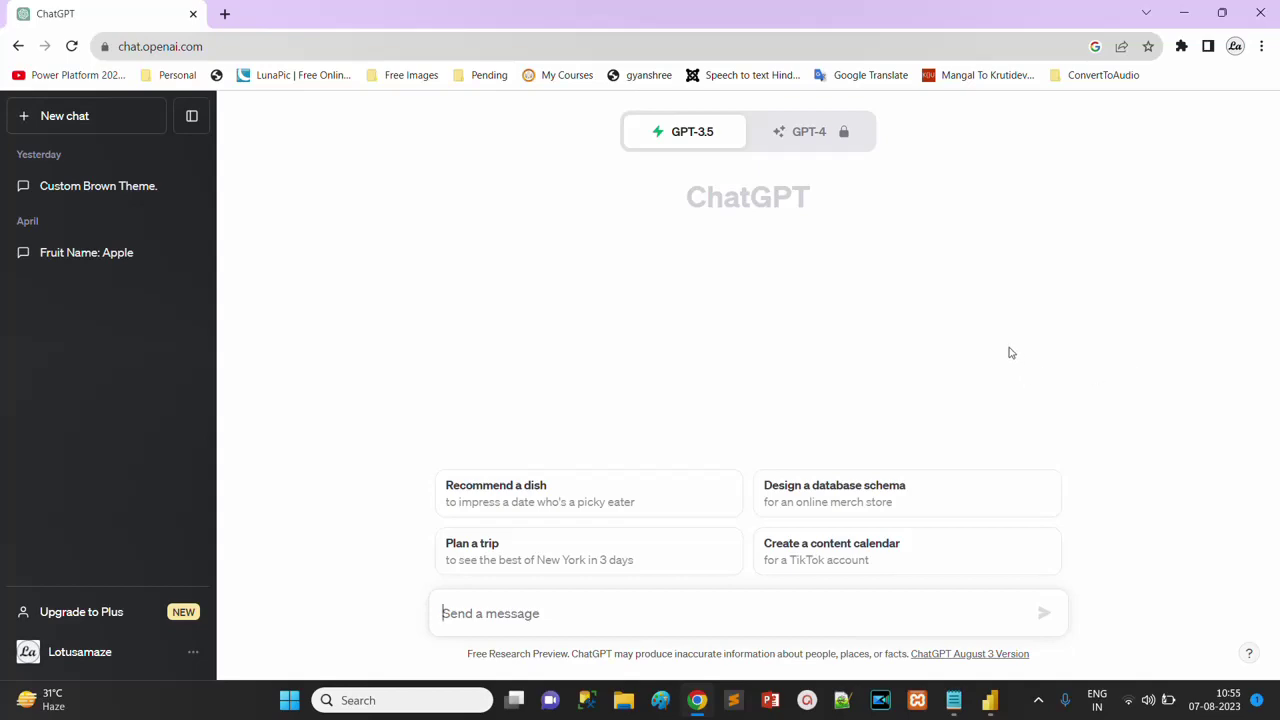
Switch with Alt+Tab to the Notepad note holding the JSON theme prompt.
key(alt+Tab)
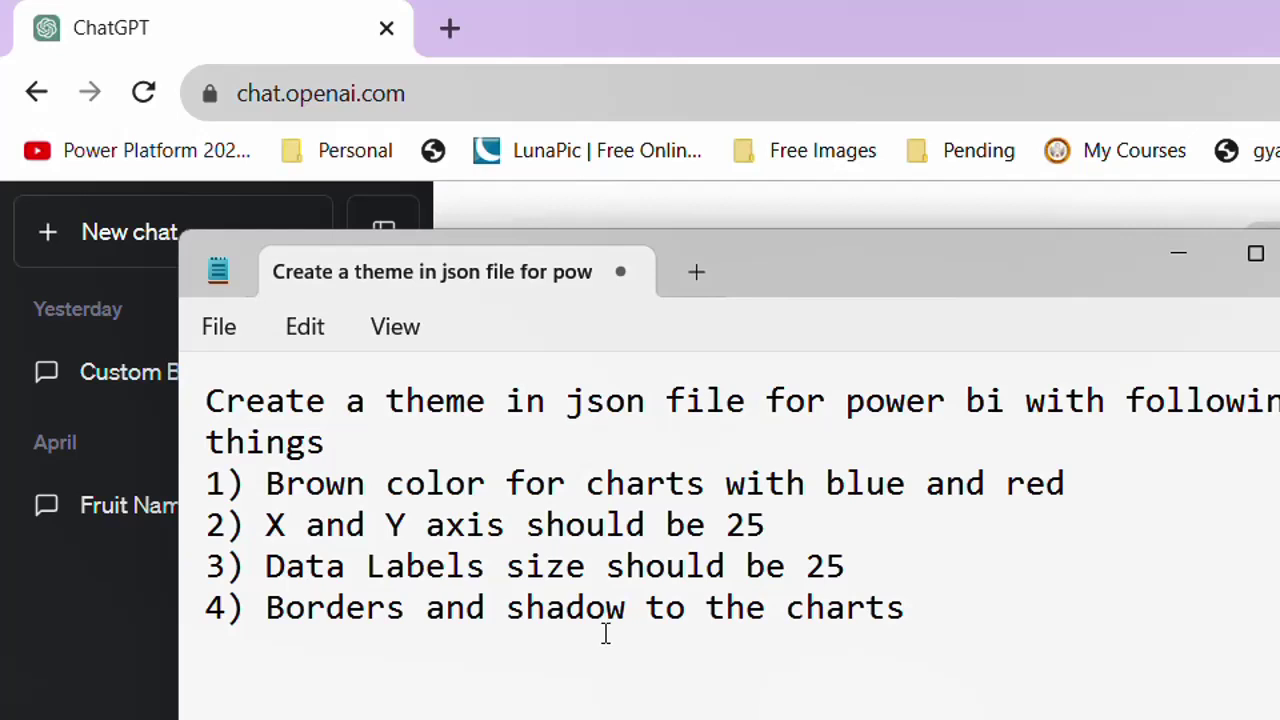
Copy the entire theme prompt from Notepad and minimise the note.
drag(958, 612, 186, 400)
right_click(250, 382)
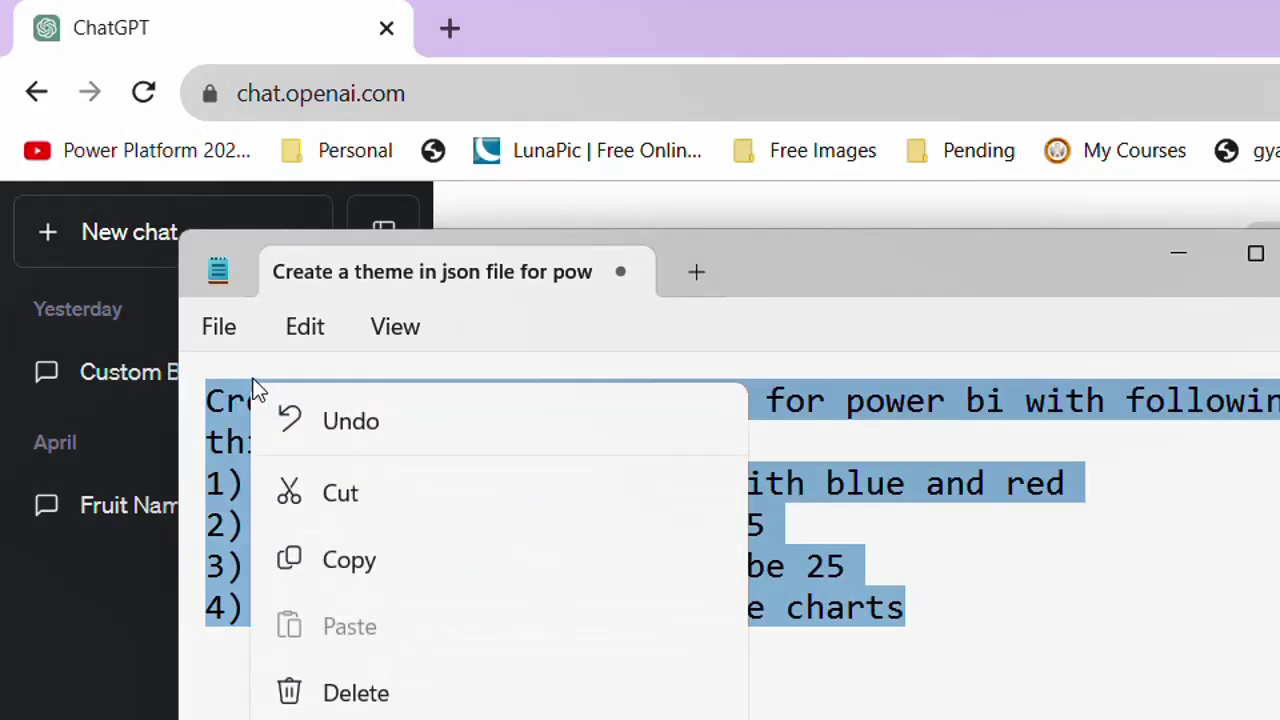
click(386, 556)
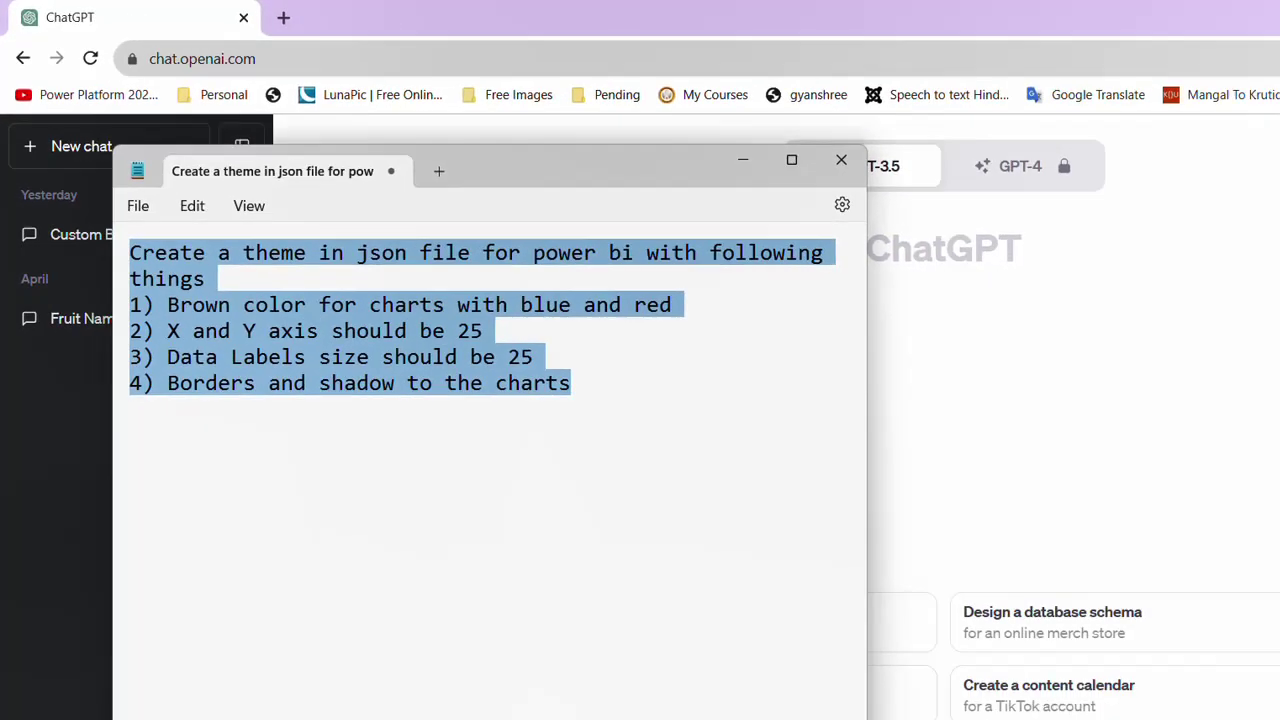
click(697, 700)
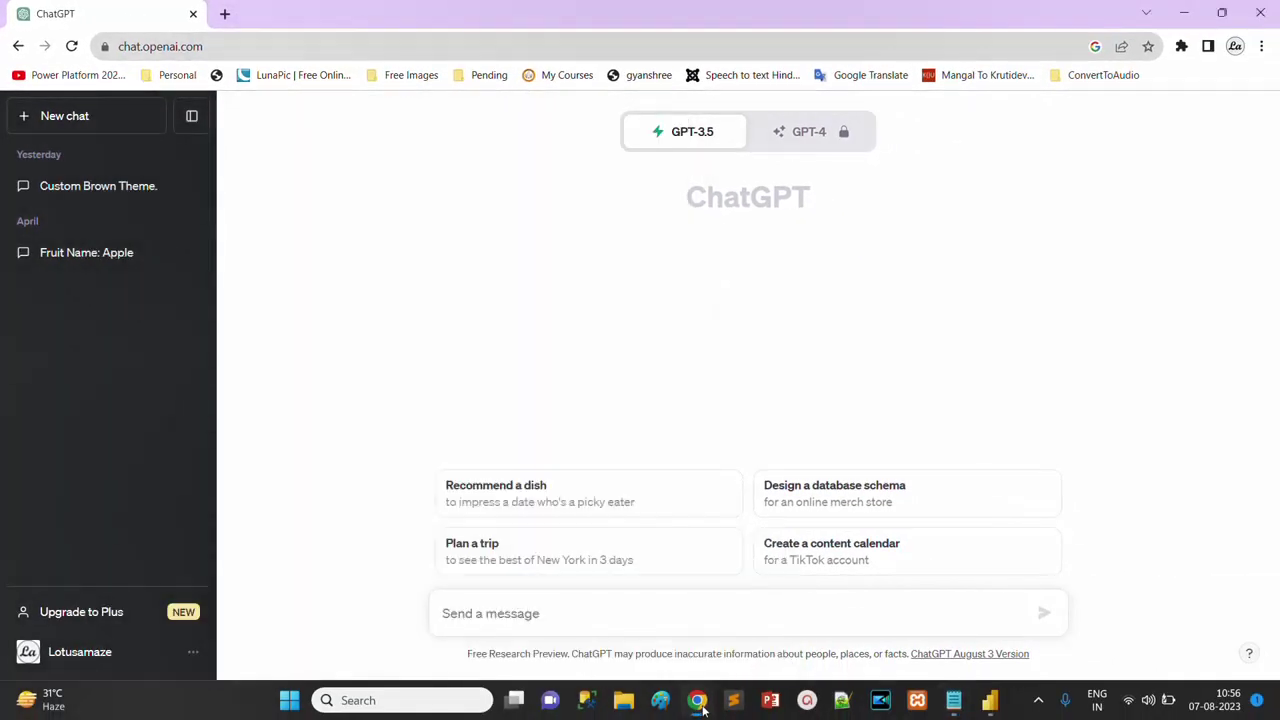
Paste the theme prompt into ChatGPT's message box and send it.
right_click(518, 626)
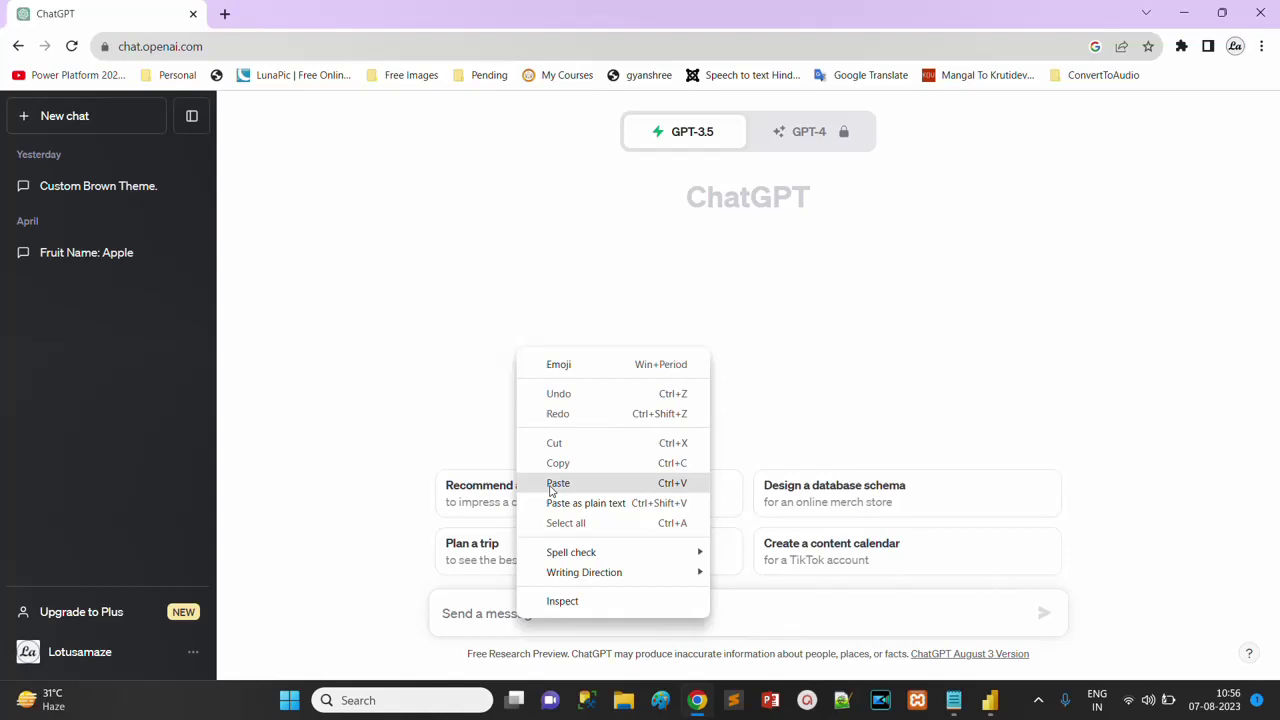
click(557, 483)
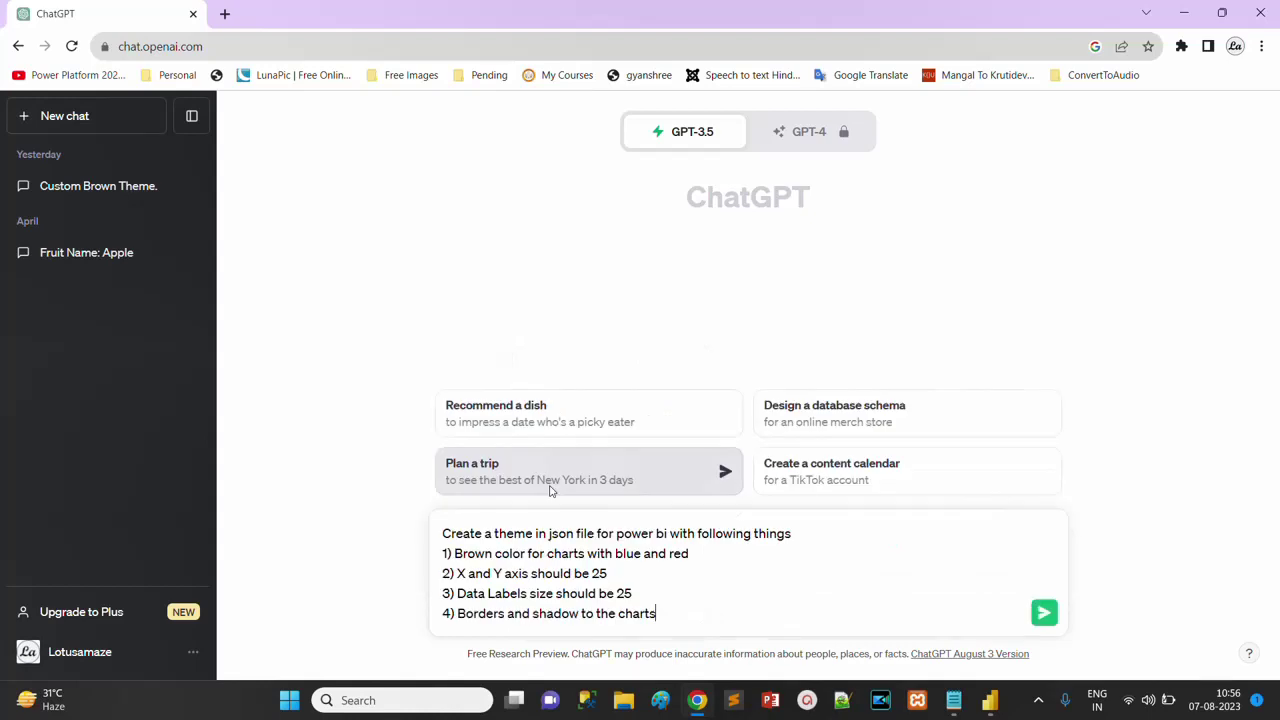
click(1046, 612)
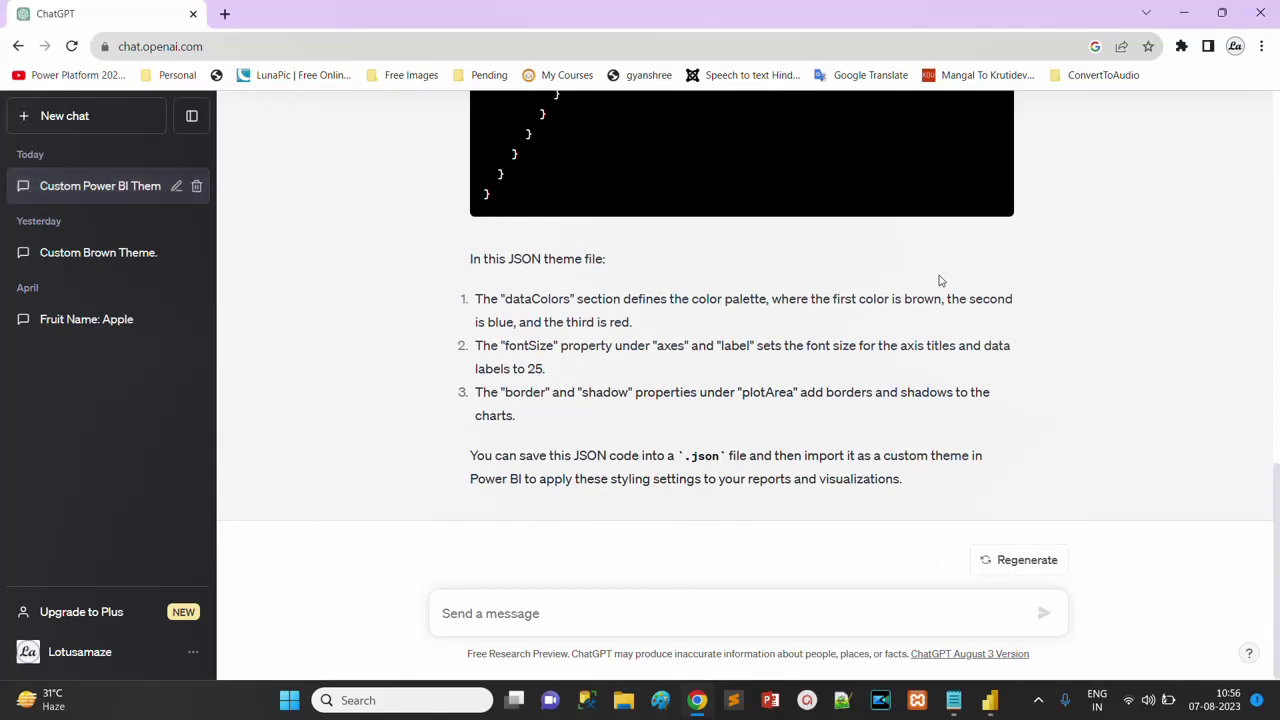
Copy the generated CustomTheme JSON code block from ChatGPT's reply.
scroll(938, 280, up, 8)
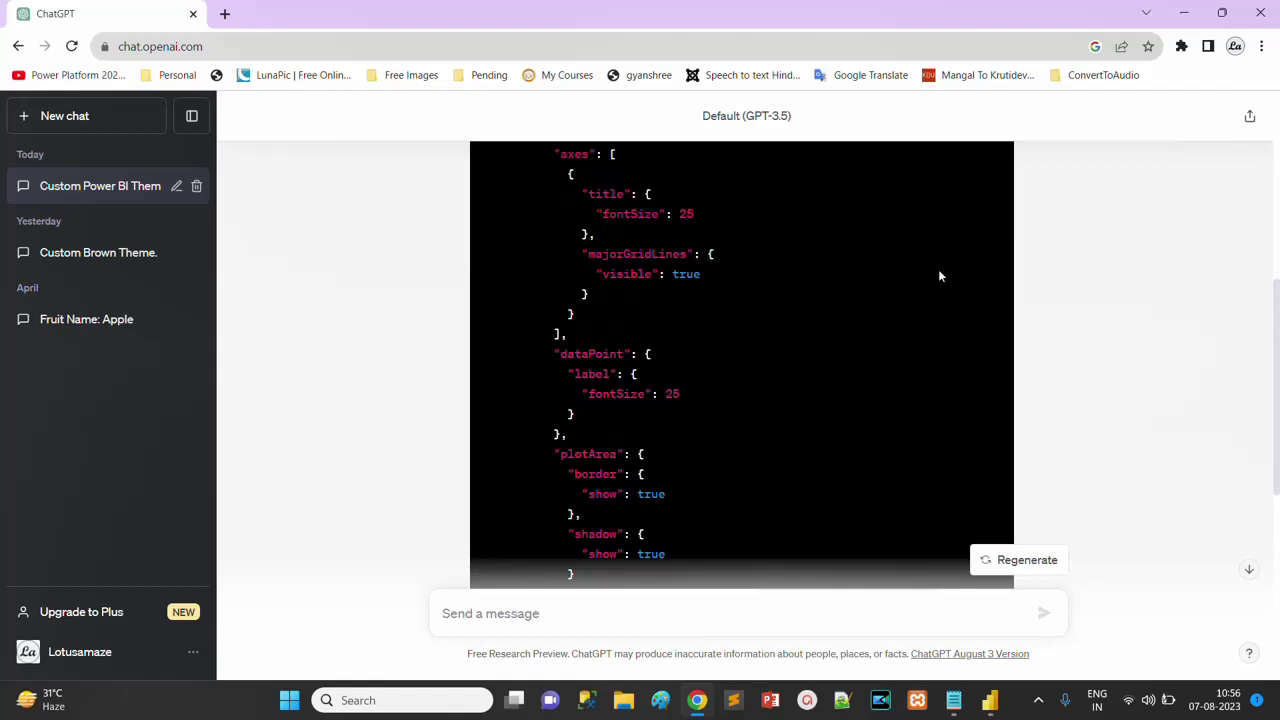
scroll(938, 274, up, 2)
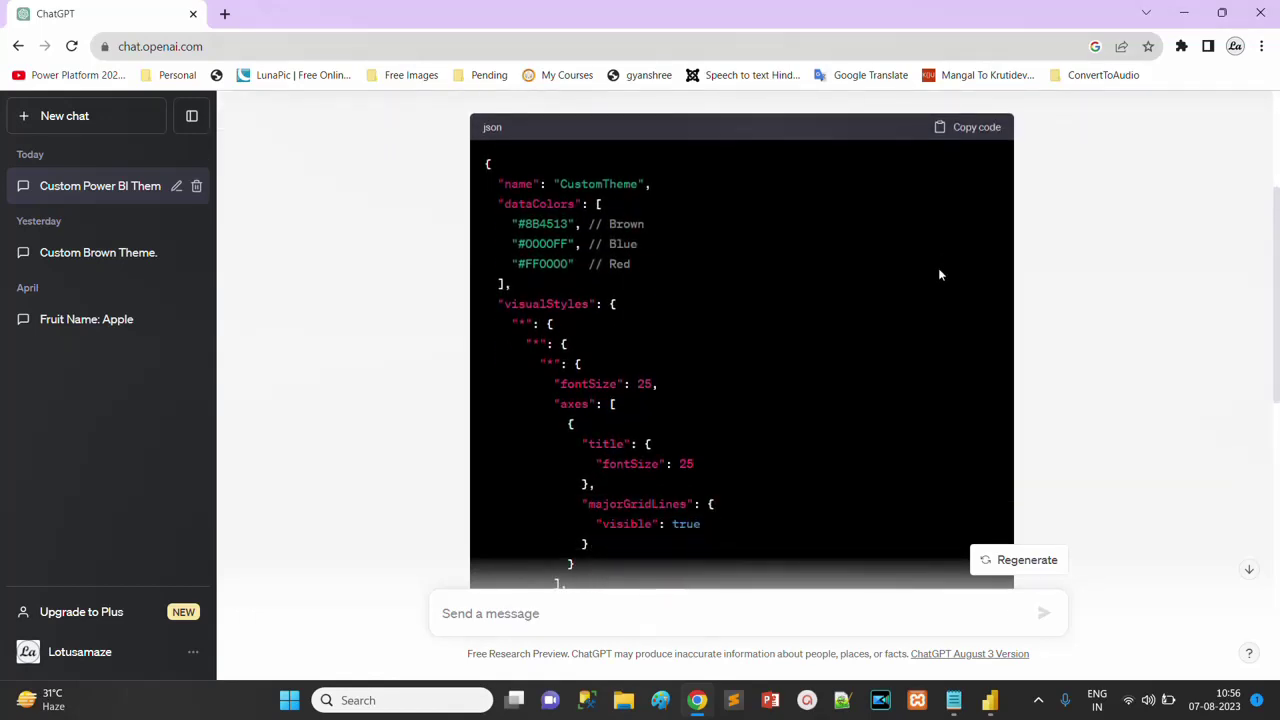
scroll(938, 274, down, 10)
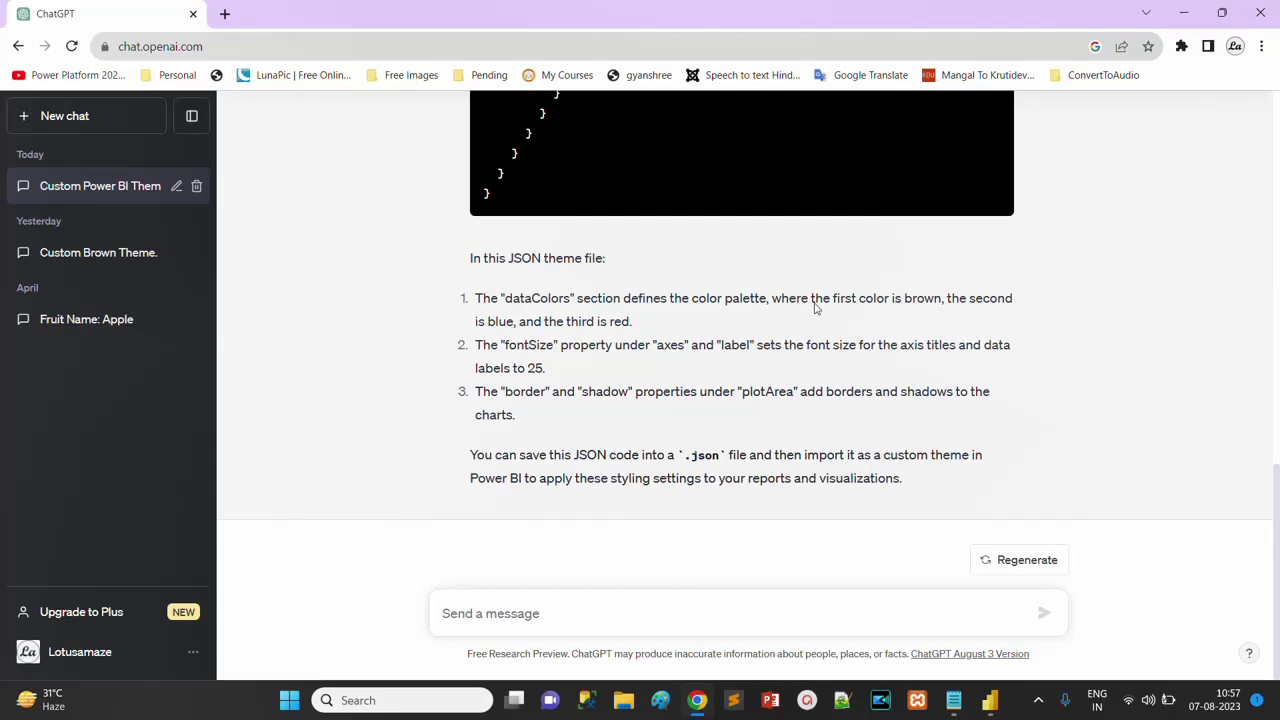
scroll(815, 308, up, 15)
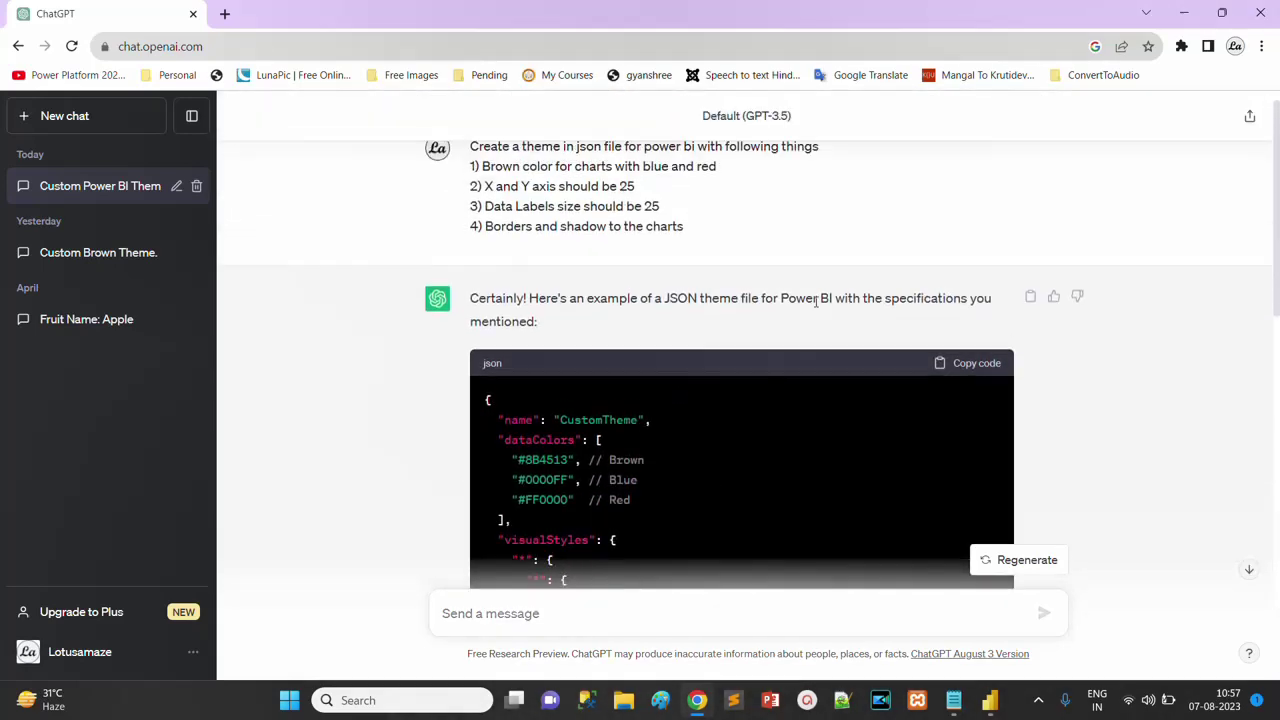
scroll(816, 305, down, 2)
scroll(816, 305, up, 3)
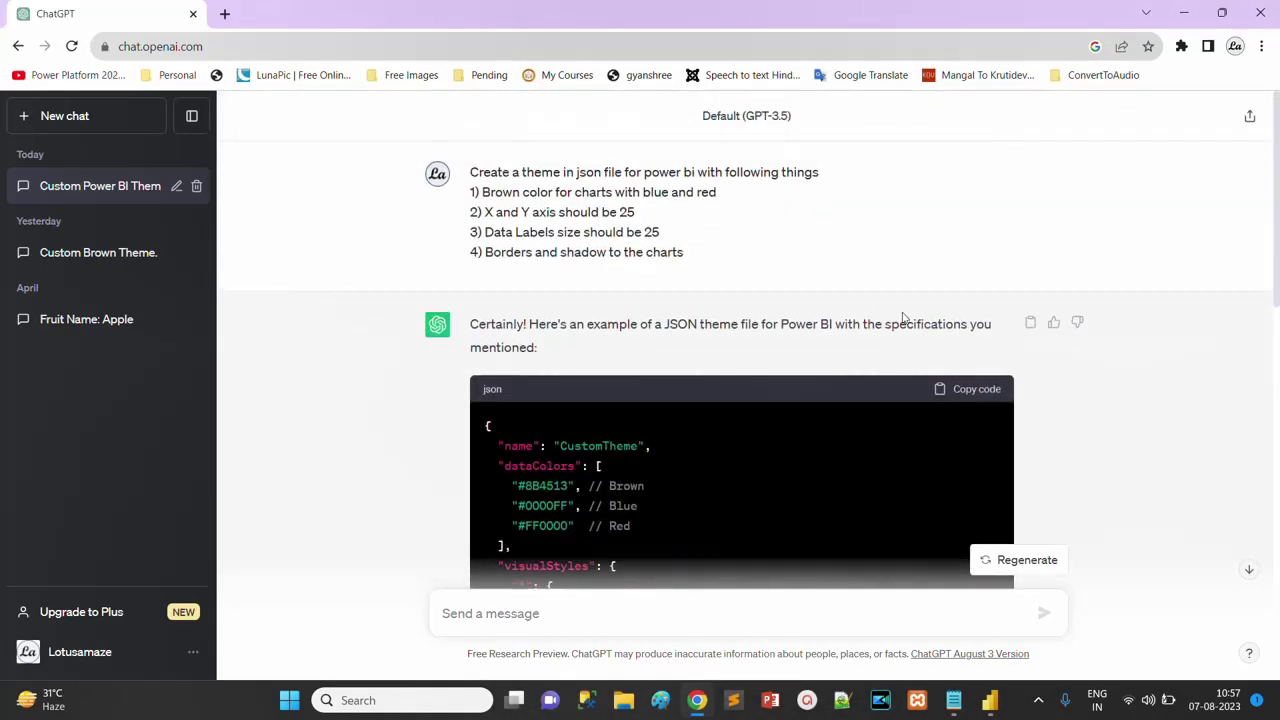
click(975, 391)
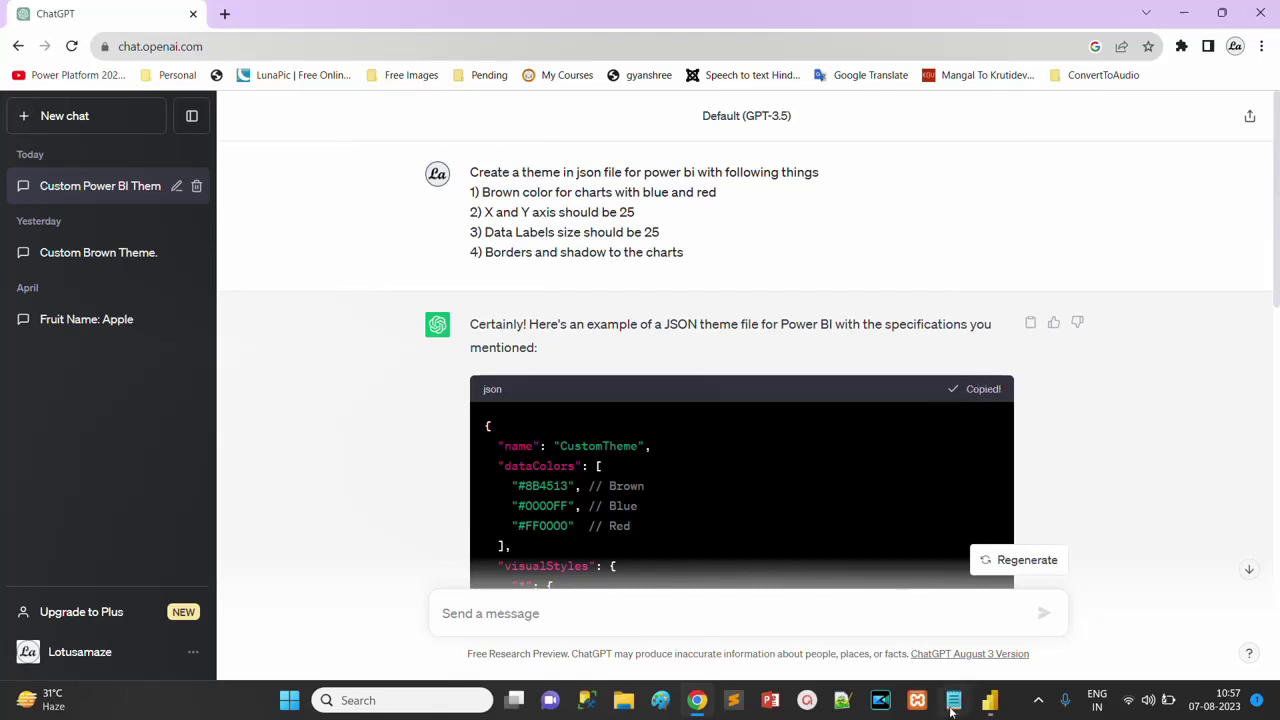
click(952, 707)
Open a new Notepad window and paste the copied JSON theme into it.
right_click(952, 707)
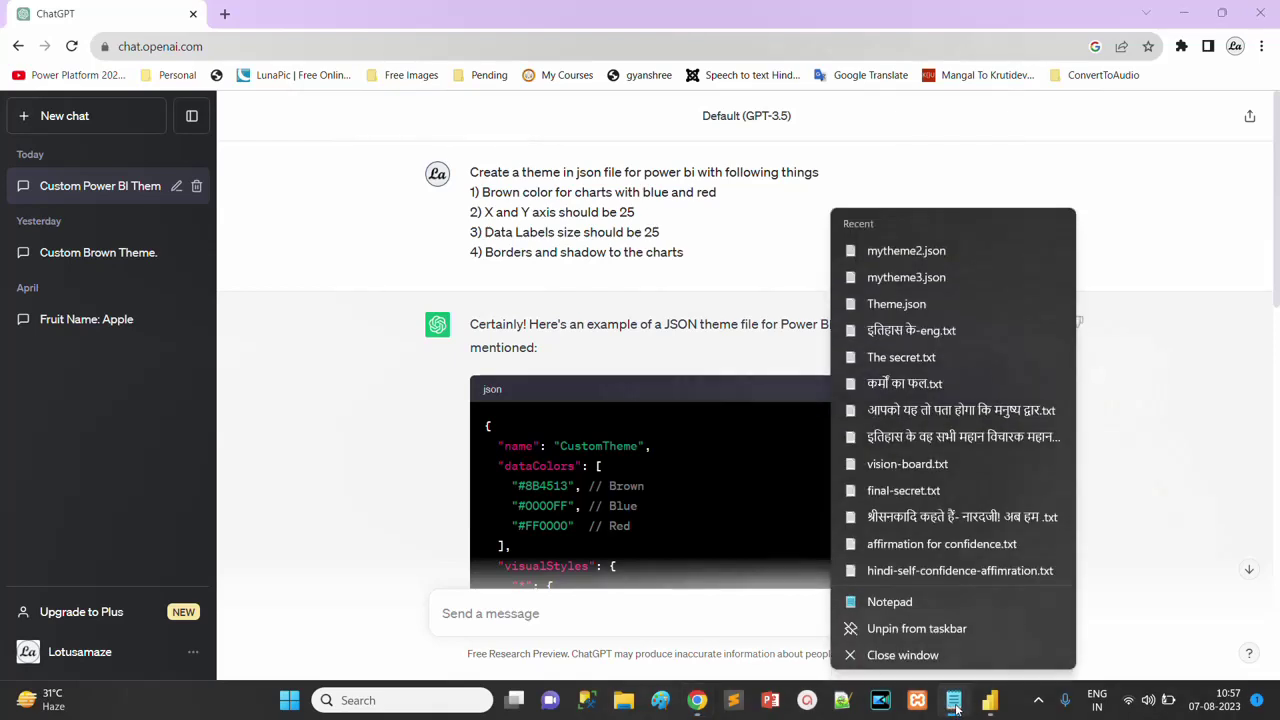
click(920, 622)
right_click(247, 174)
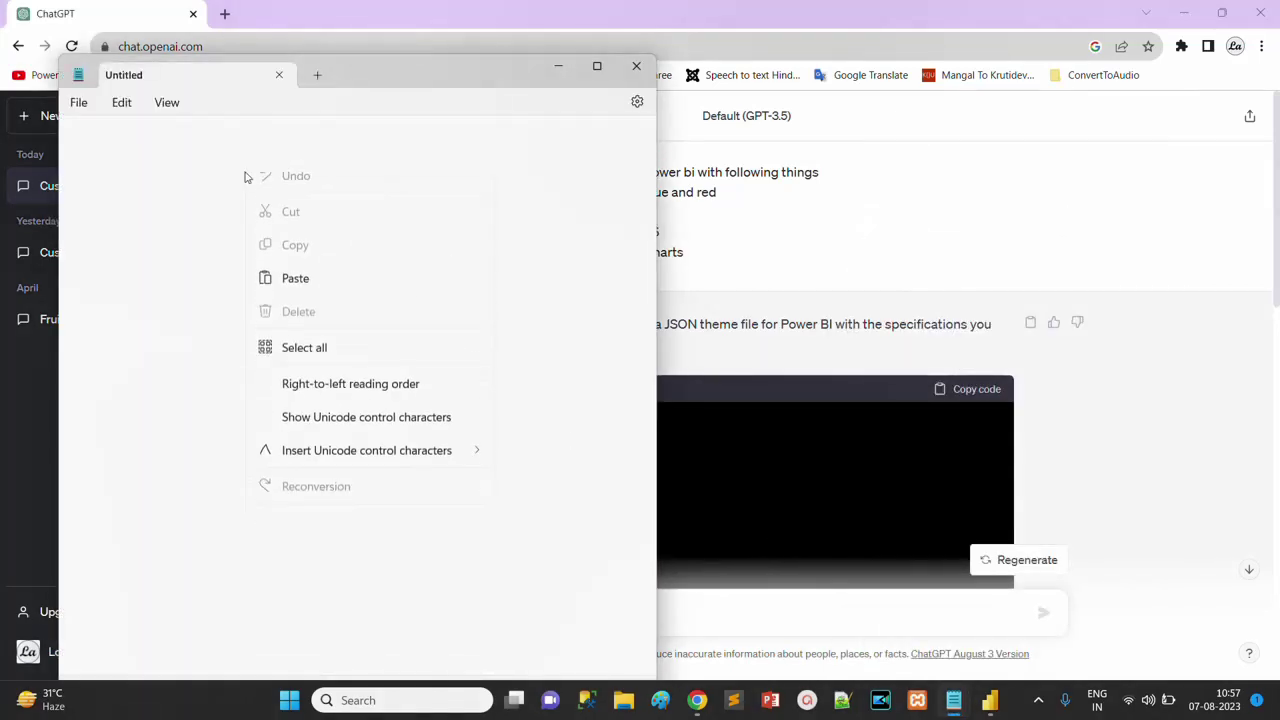
click(270, 293)
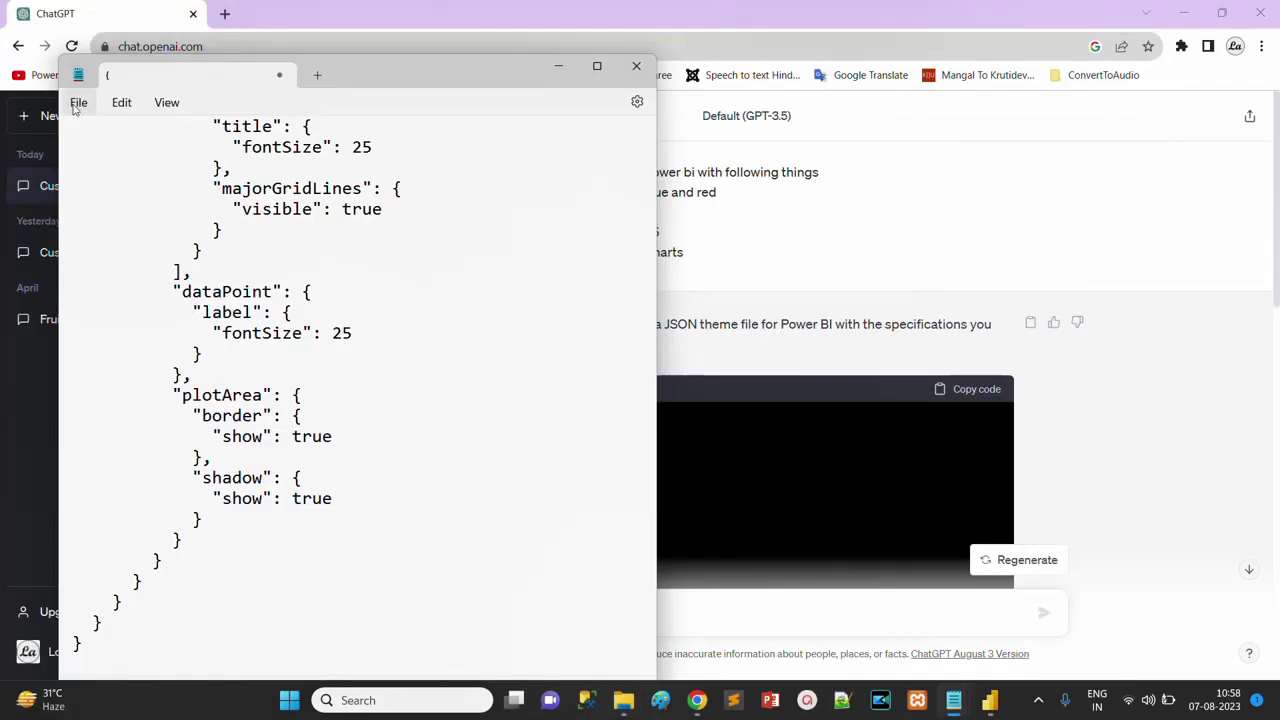
Save the note as mytheme.json with the file type set to All files.
click(78, 102)
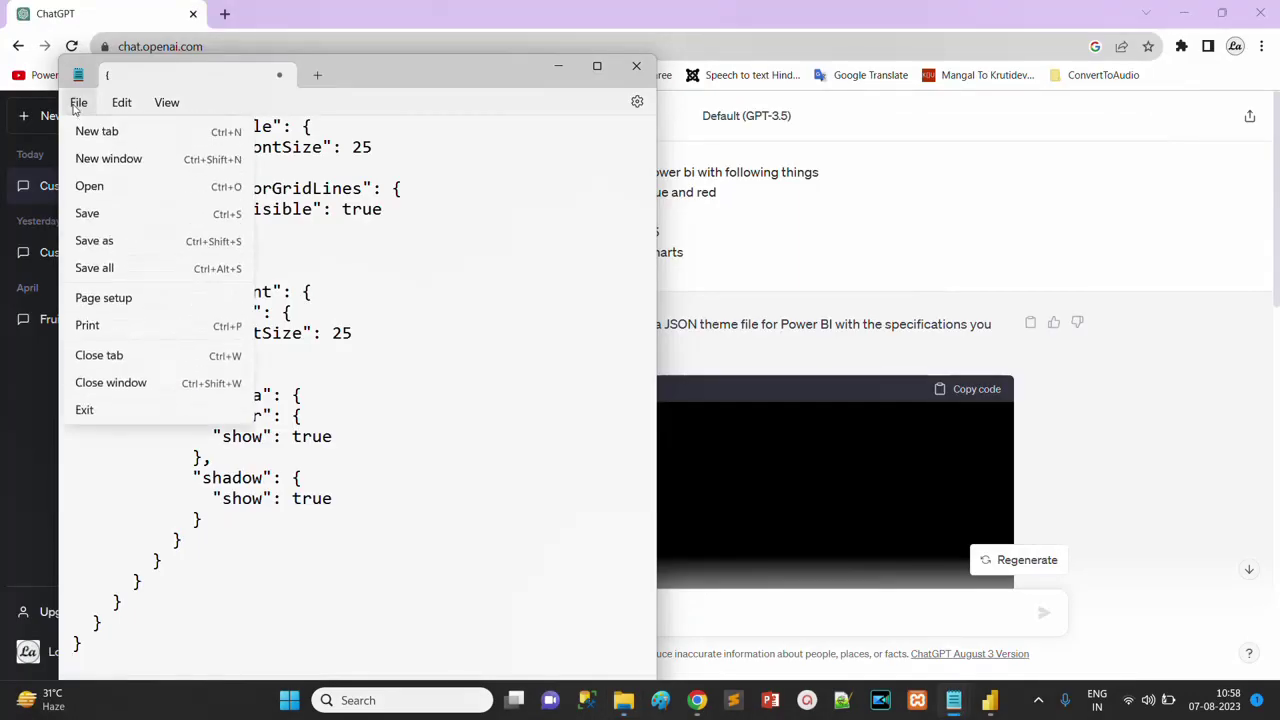
click(97, 232)
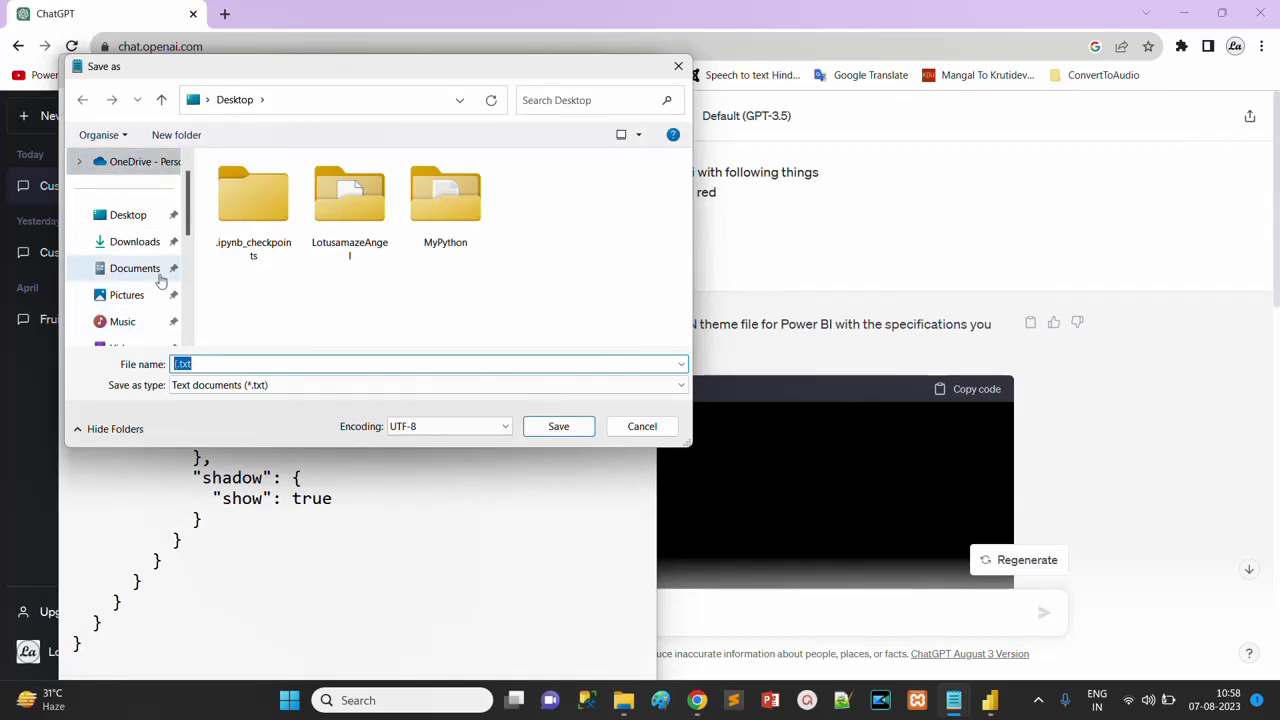
click(229, 363)
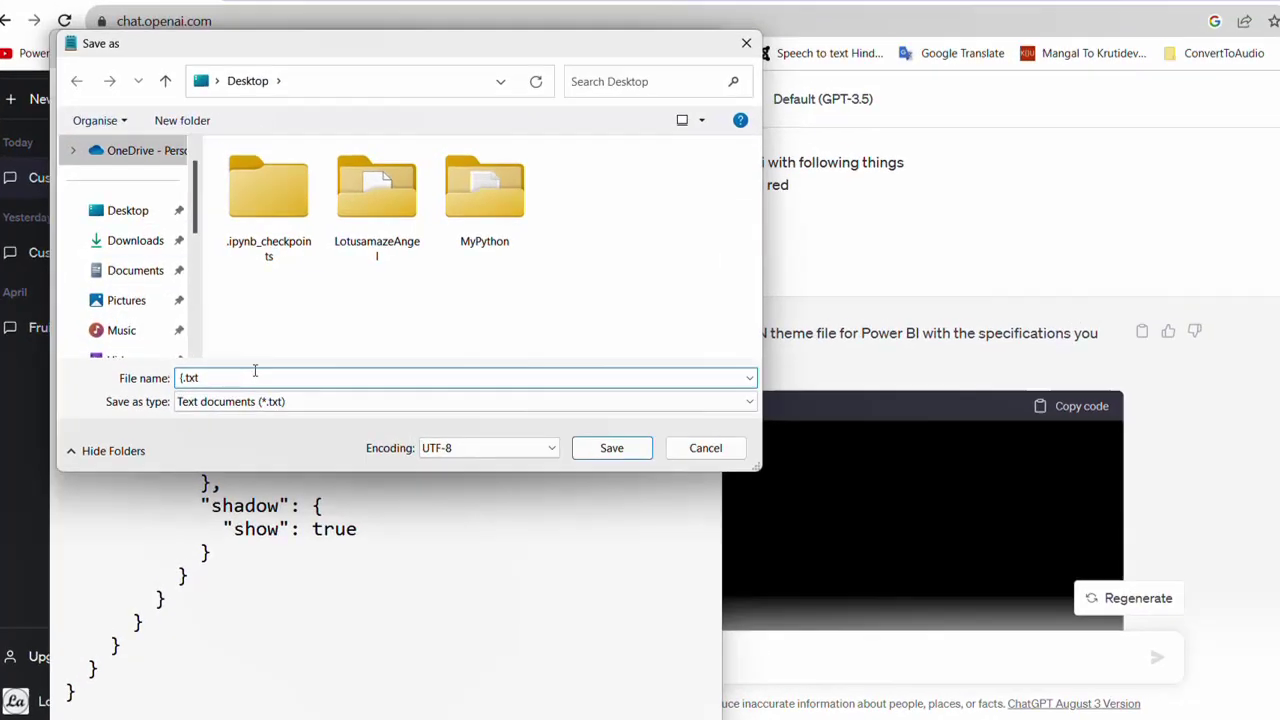
key(BackSpace)
key(BackSpace)
key(BackSpace)
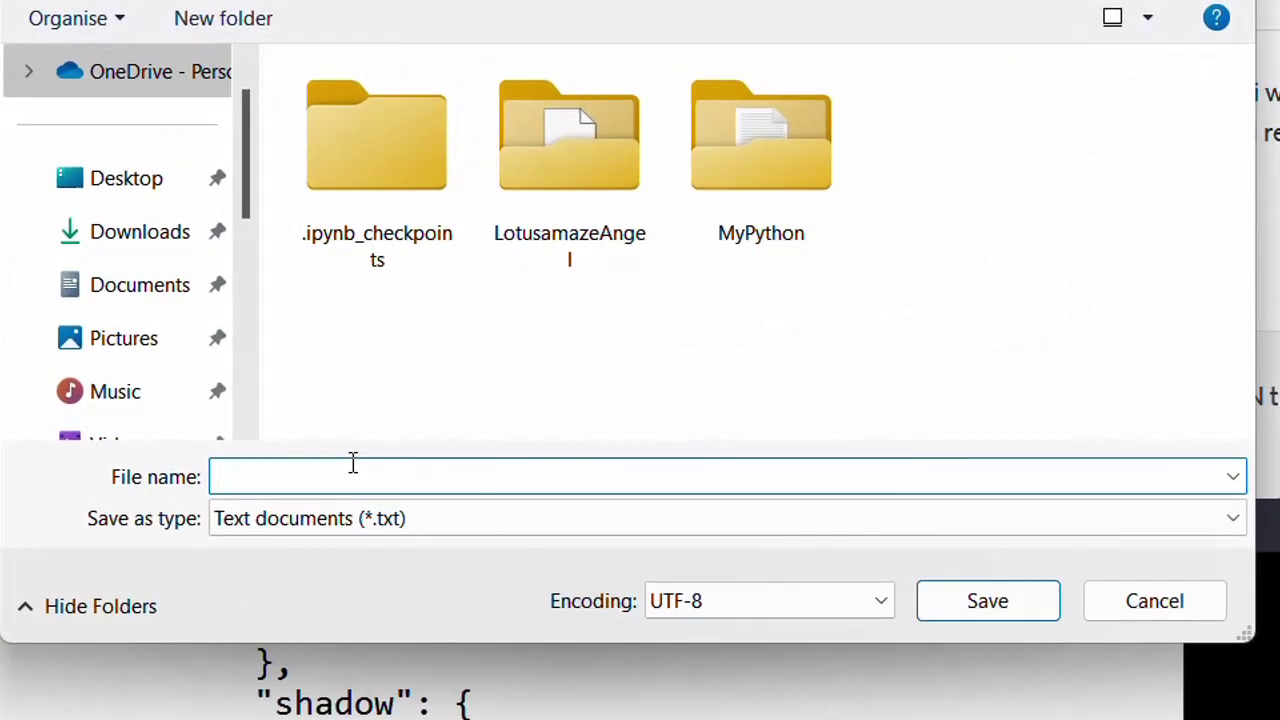
text(mythelse)
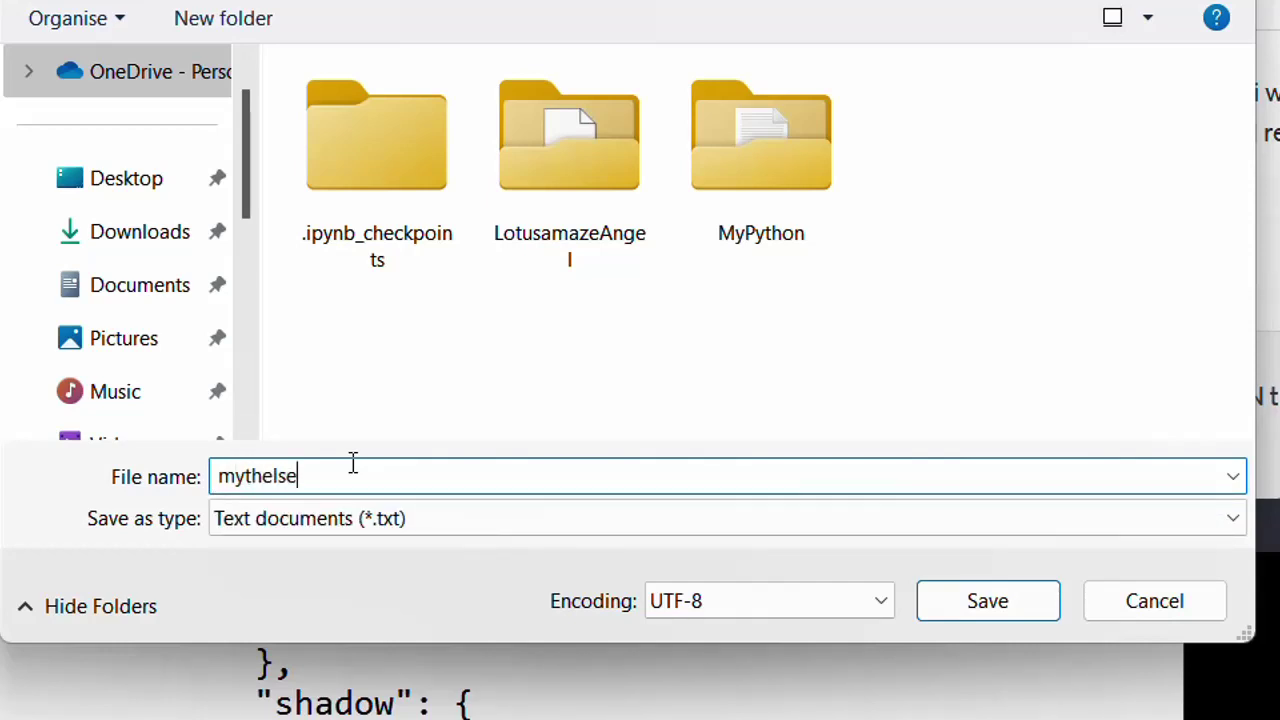
key(BackSpace)
key(BackSpace)
key(BackSpace)
text(me.json)
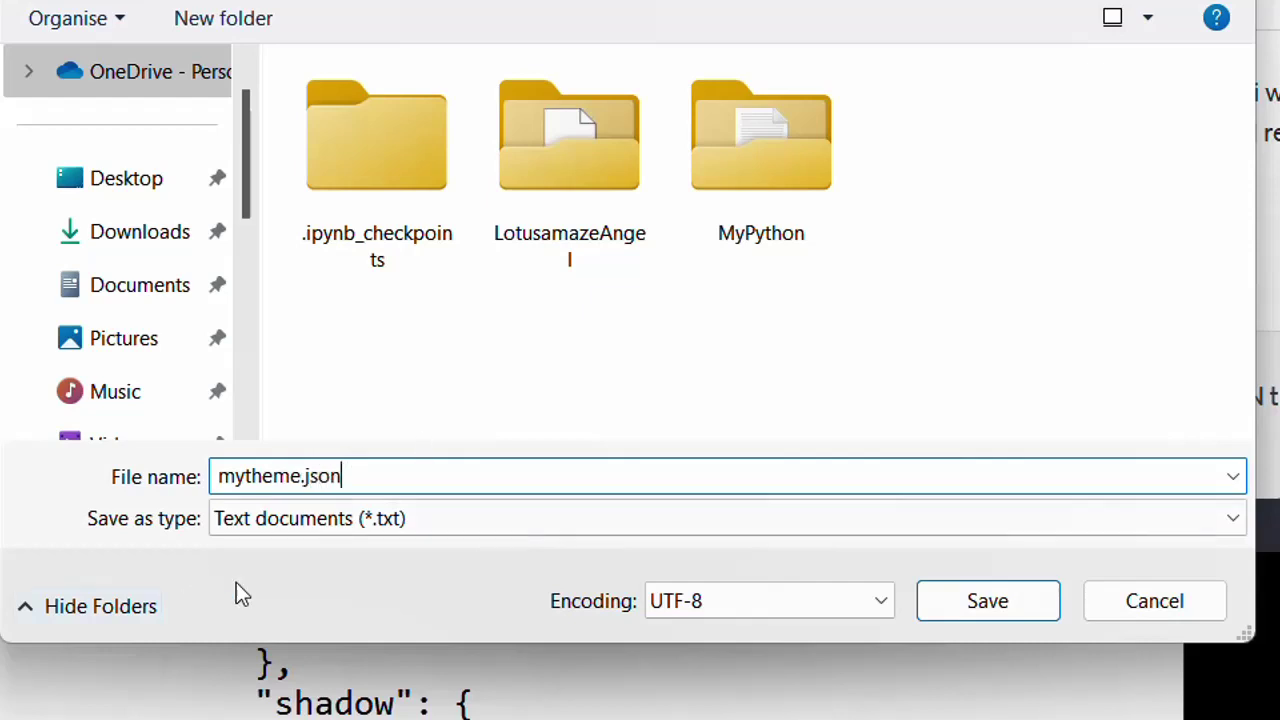
click(297, 518)
click(272, 577)
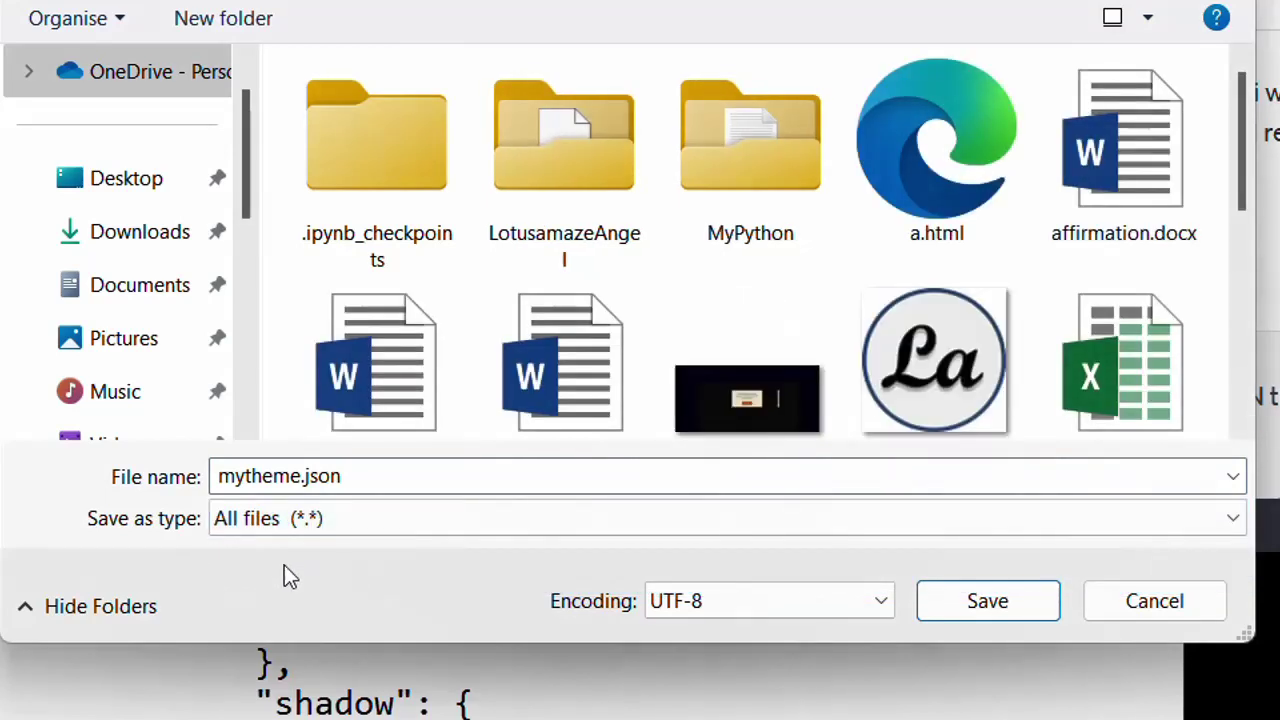
click(974, 600)
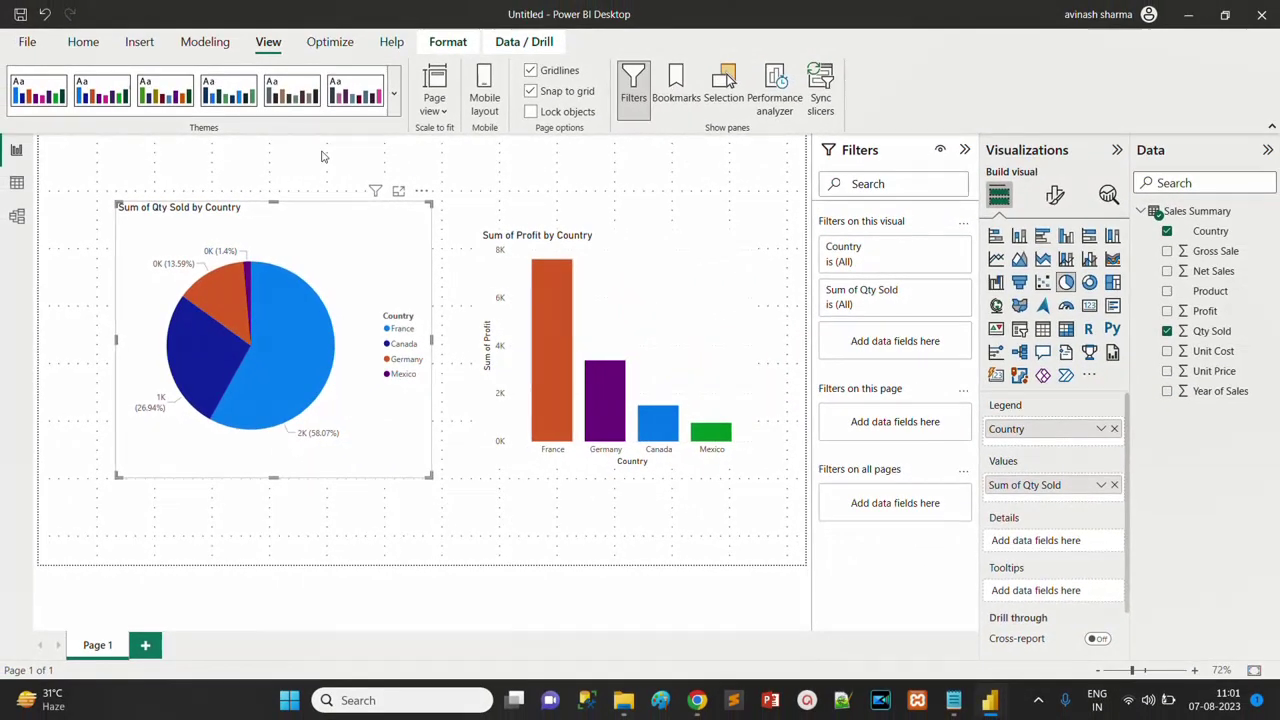
Import mytheme.json as the report theme through Themes > Browse for themes.
click(395, 106)
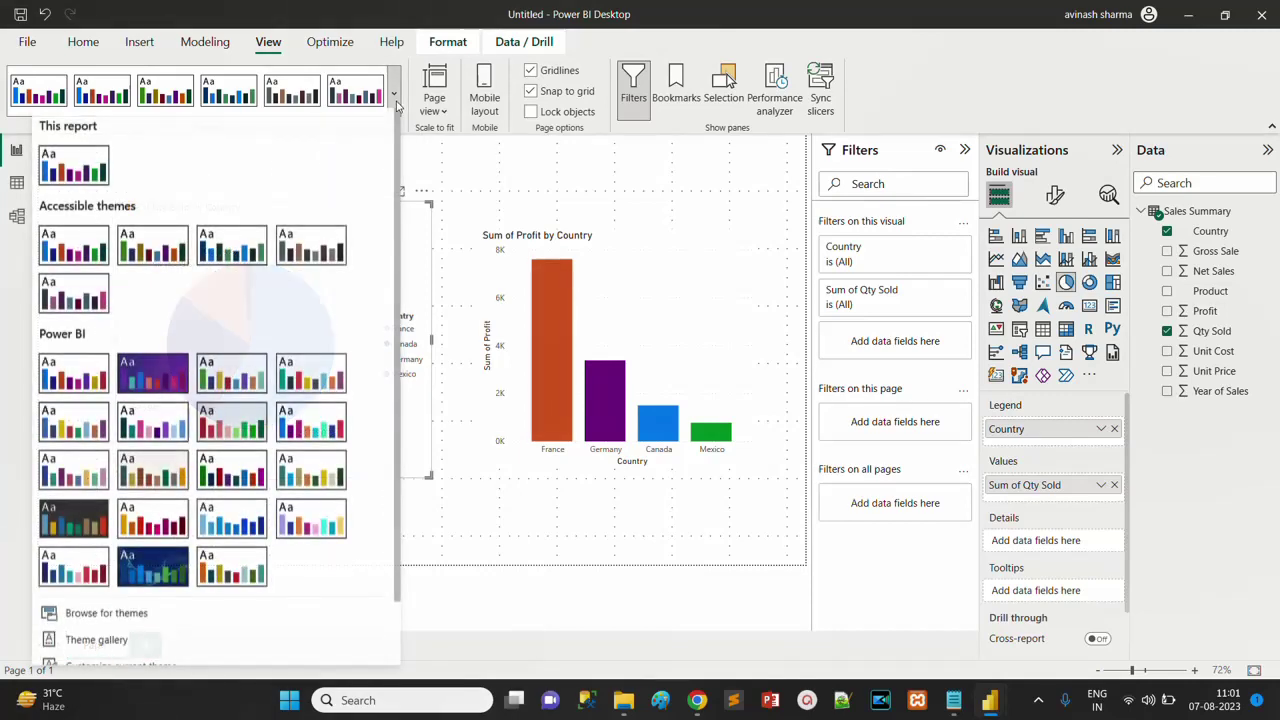
click(131, 623)
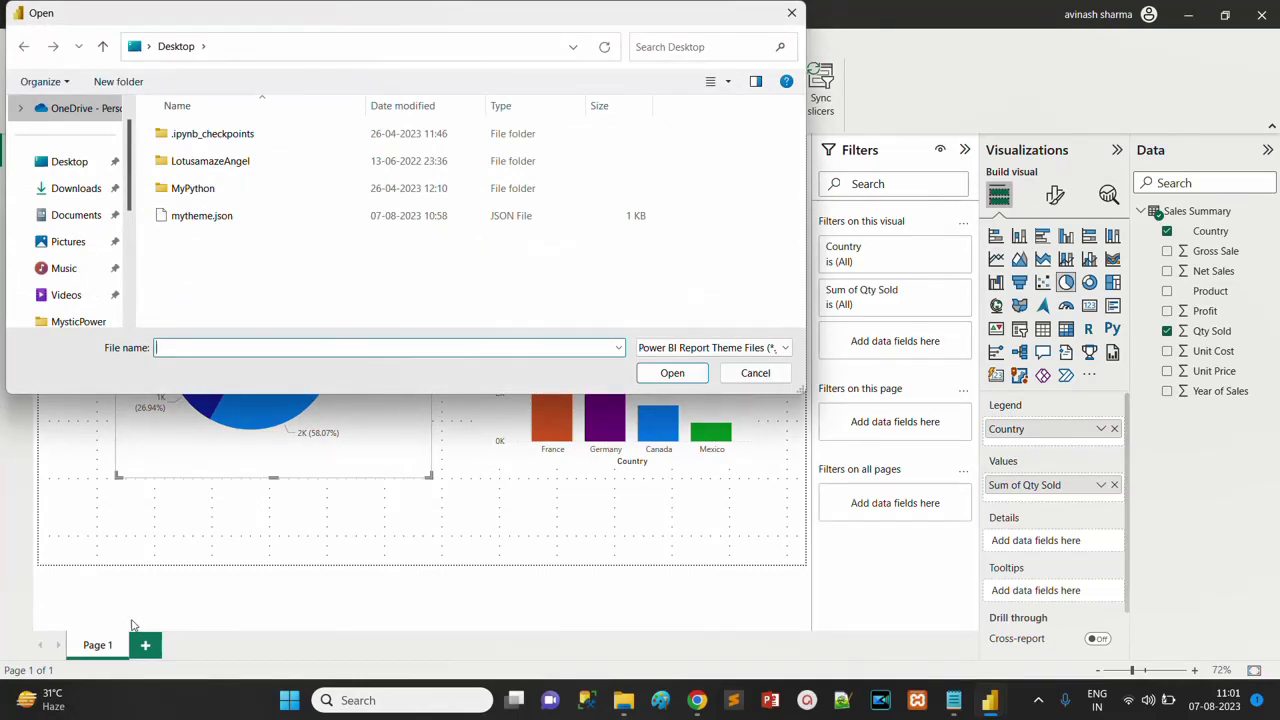
click(200, 216)
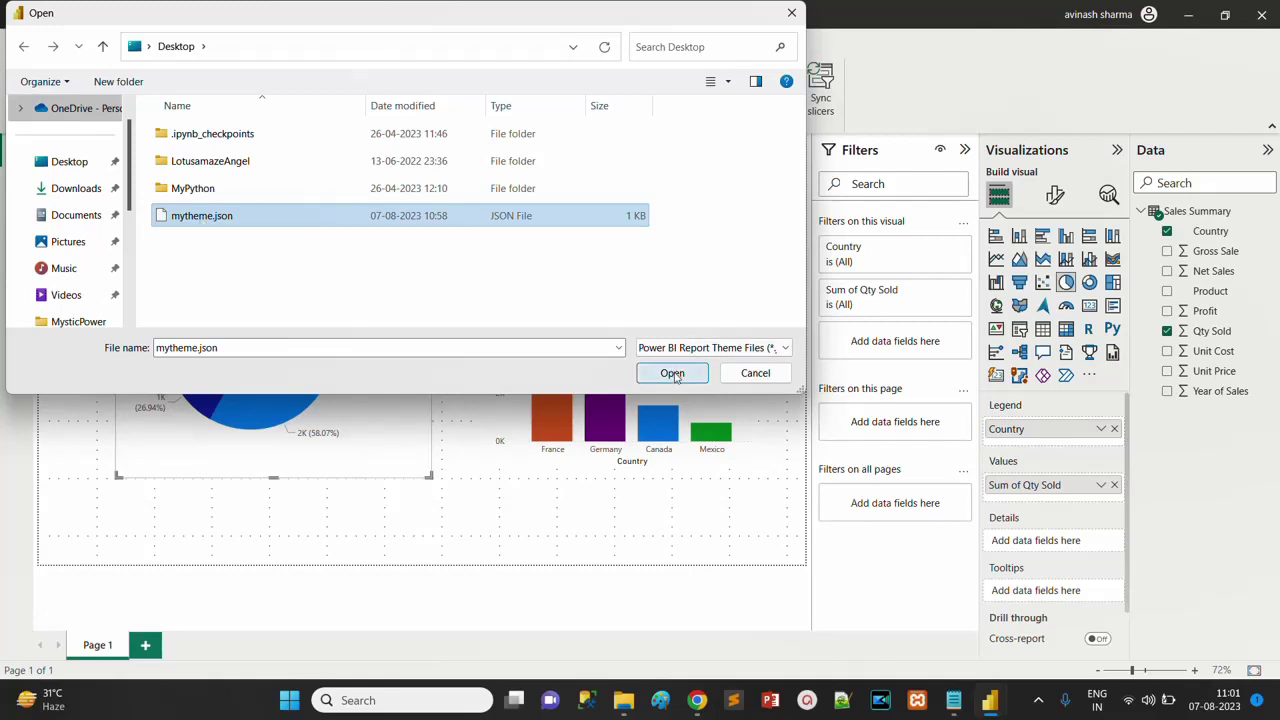
click(672, 374)
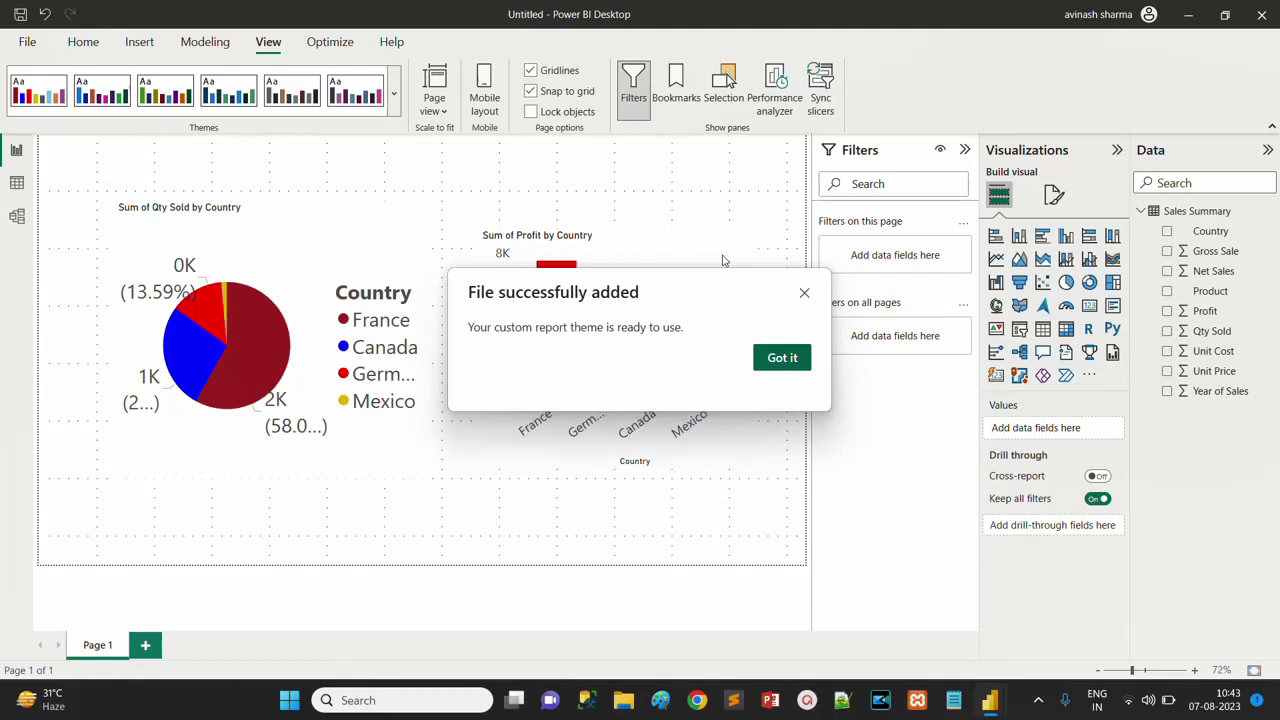
Close the 'File successfully added' confirmation and check the recoloured pie chart slices.
click(812, 297)
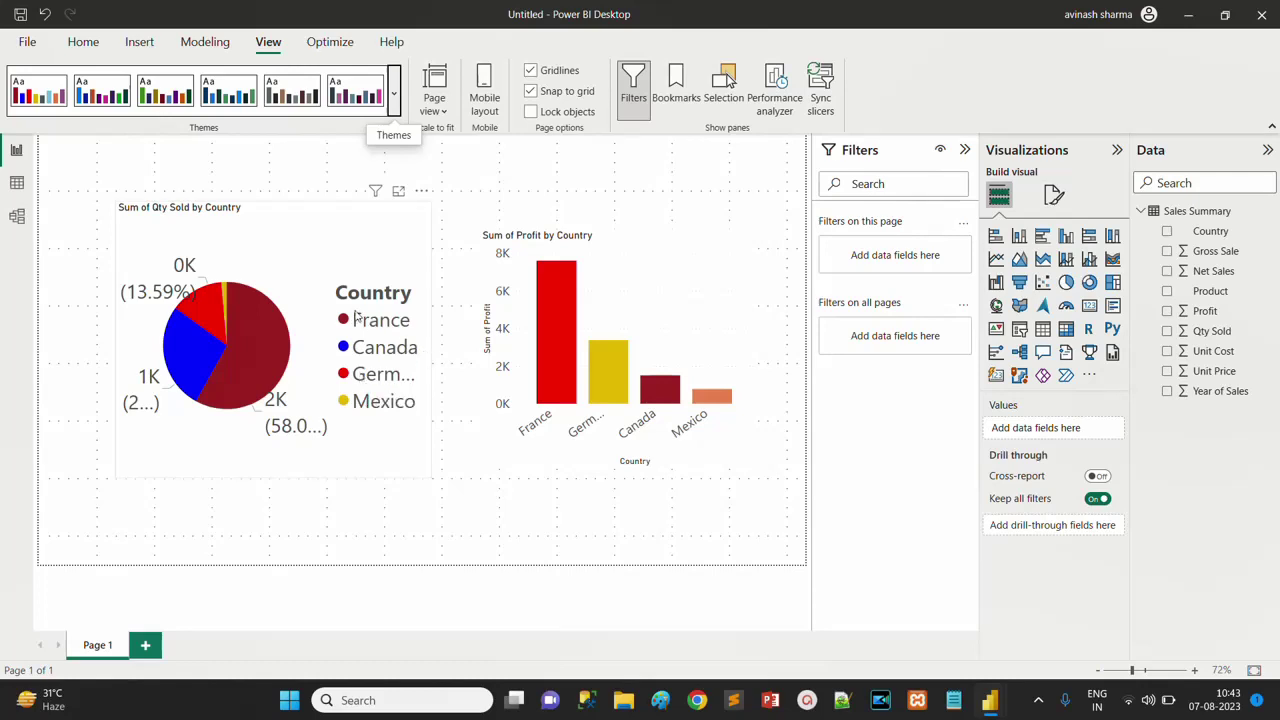
mouse_move(257, 355)
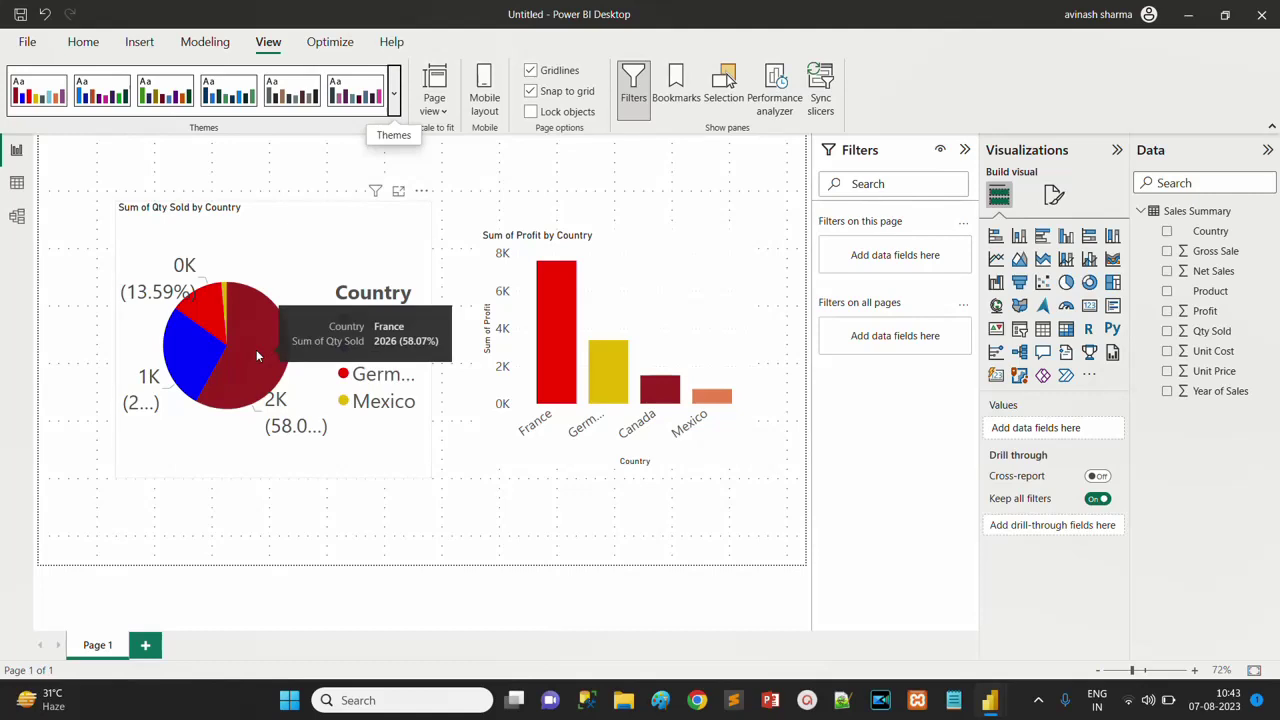